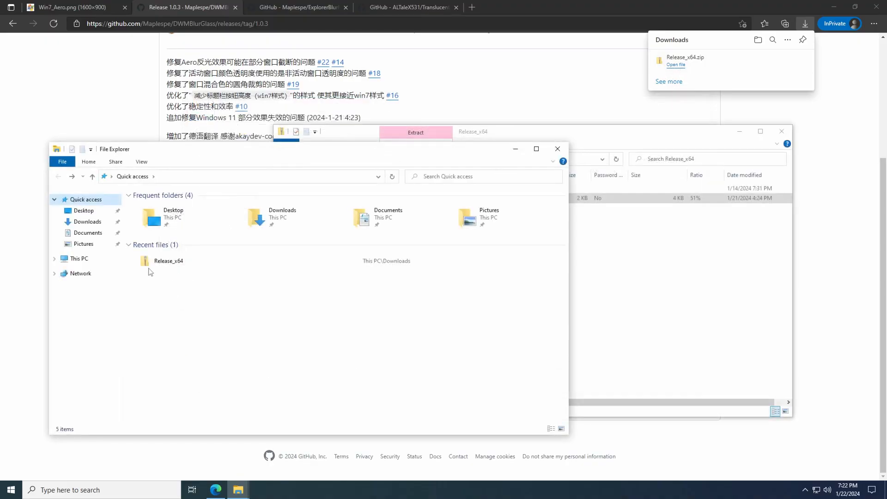
# Step: Create a folder named Tools on Local Disk (C:) and open it
pyautogui.click(109, 258)
pyautogui.click(167, 305)
pyautogui.doubleClick(167, 305)
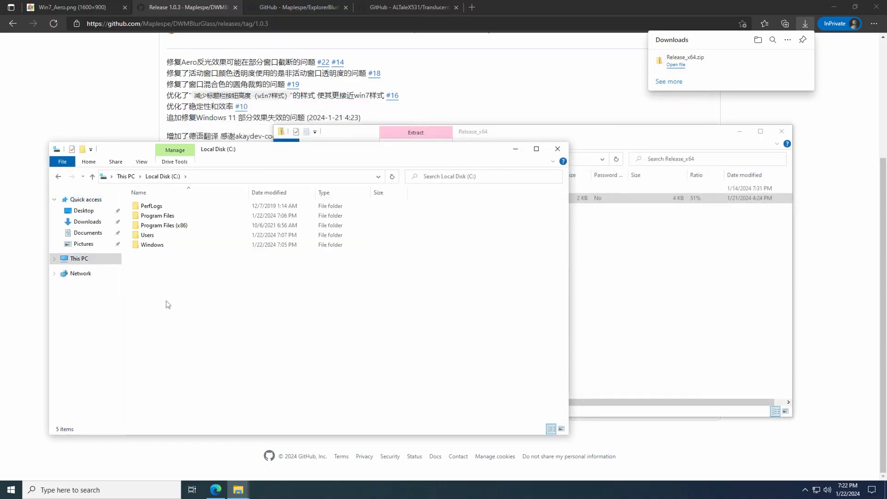
pyautogui.rightClick(166, 301)
pyautogui.moveTo(234, 393)
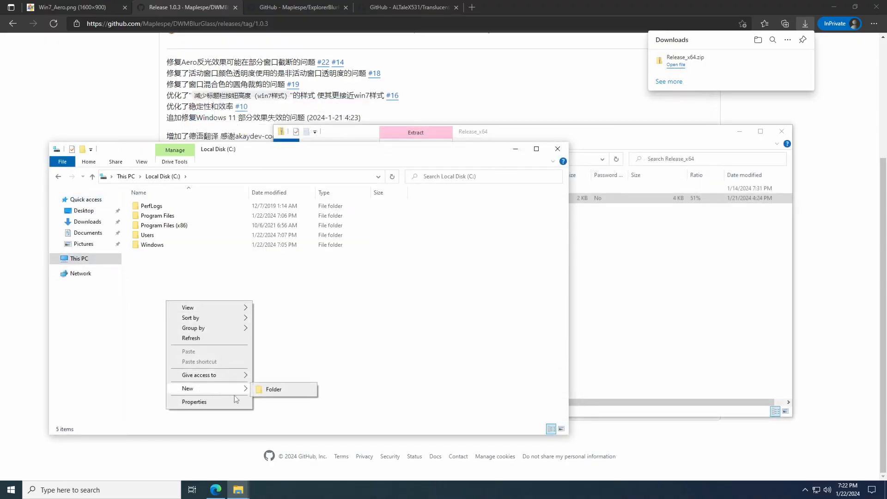
pyautogui.click(273, 389)
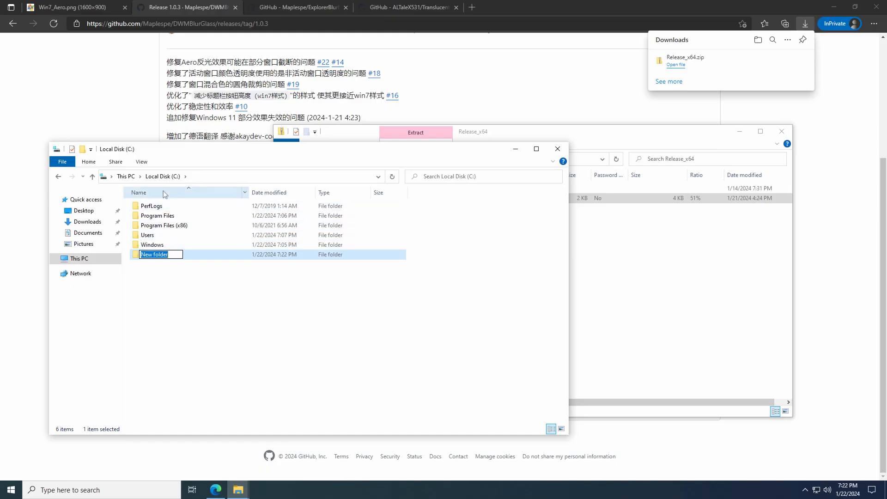
pyautogui.write('Tools')
pyautogui.press('Return')
pyautogui.press('Return')
# Step: Copy the Release folder from the Release_x64 archive into Tools, rename the copy DWMBlurGlass and open it
pyautogui.moveTo(375, 188); pyautogui.dragTo(200, 234)
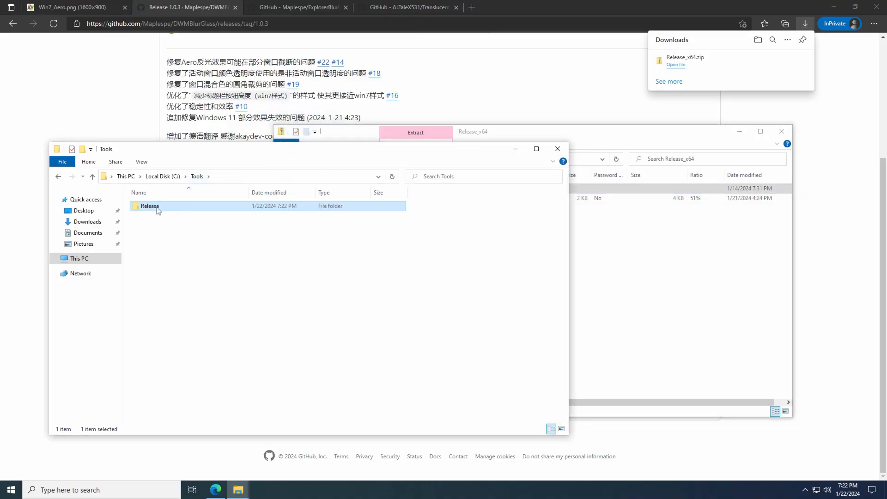
pyautogui.press('F2')
pyautogui.write('D')
pyautogui.press('Return')
pyautogui.doubleClick(161, 205)
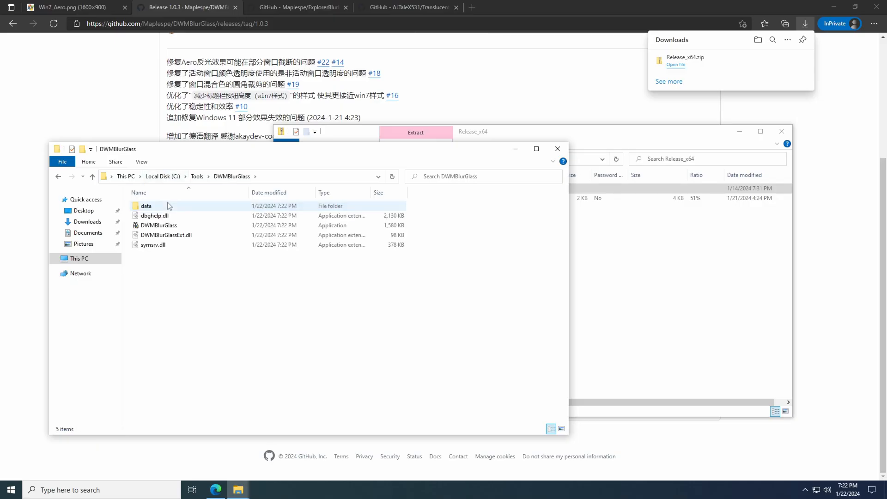
# Step: Launch the DWMBlurGlass application, choosing to run it despite the SmartScreen block
pyautogui.click(161, 226)
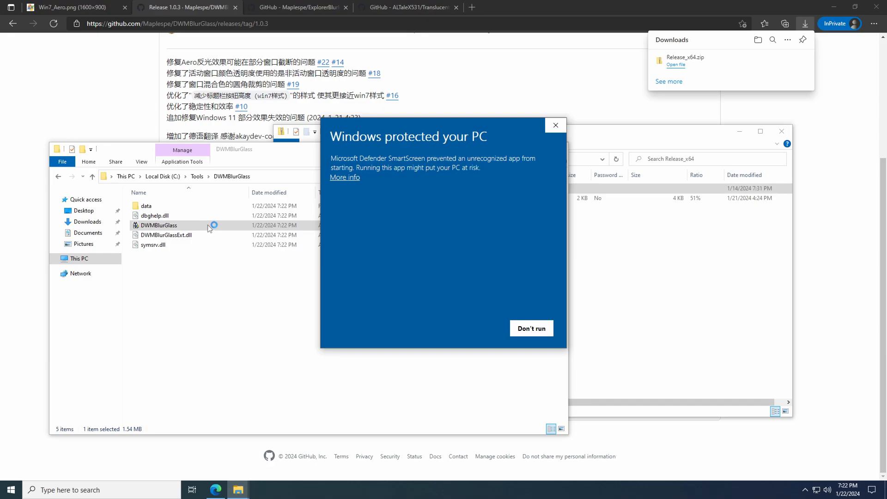
pyautogui.click(341, 182)
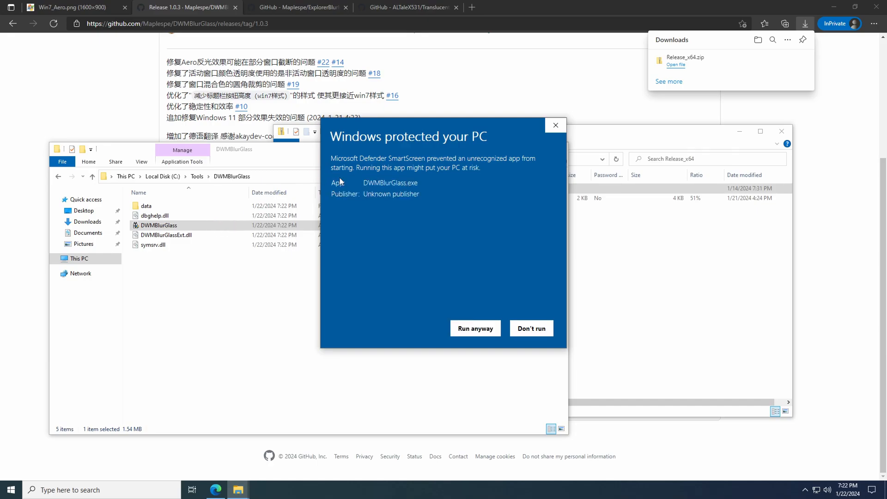
pyautogui.click(457, 337)
pyautogui.click(394, 314)
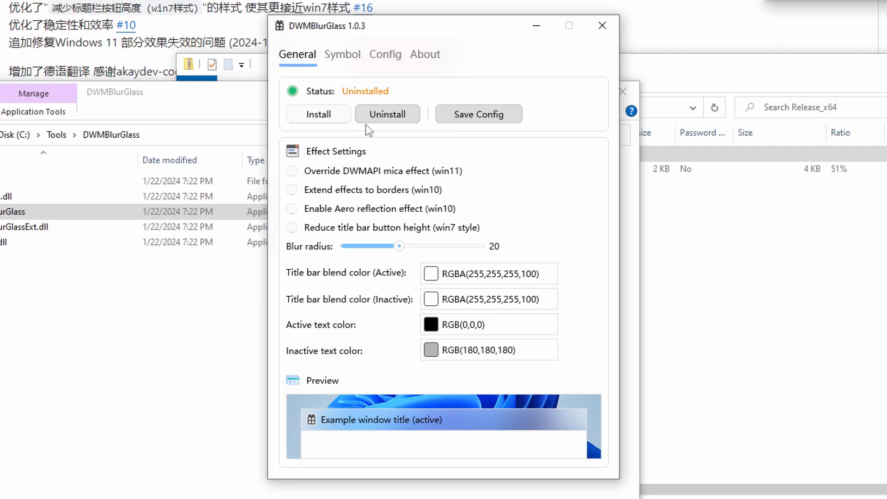
# Step: Install the blur effect and download the required symbol file
pyautogui.click(320, 116)
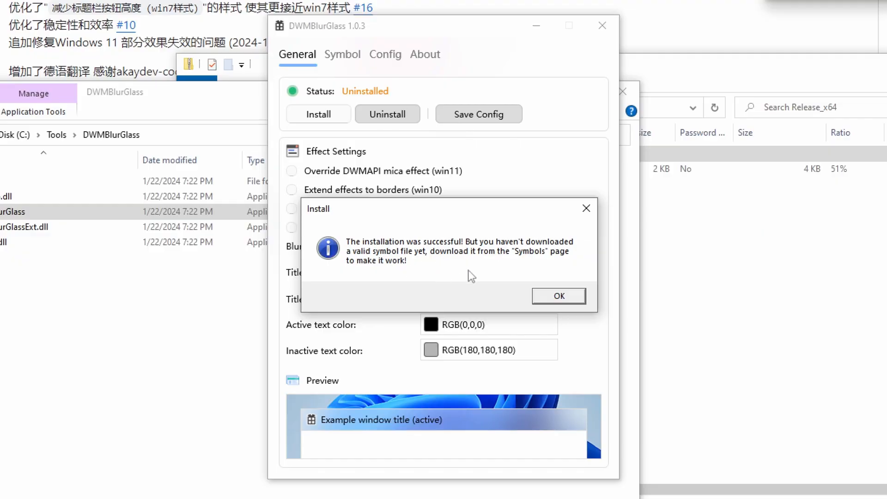
pyautogui.click(560, 296)
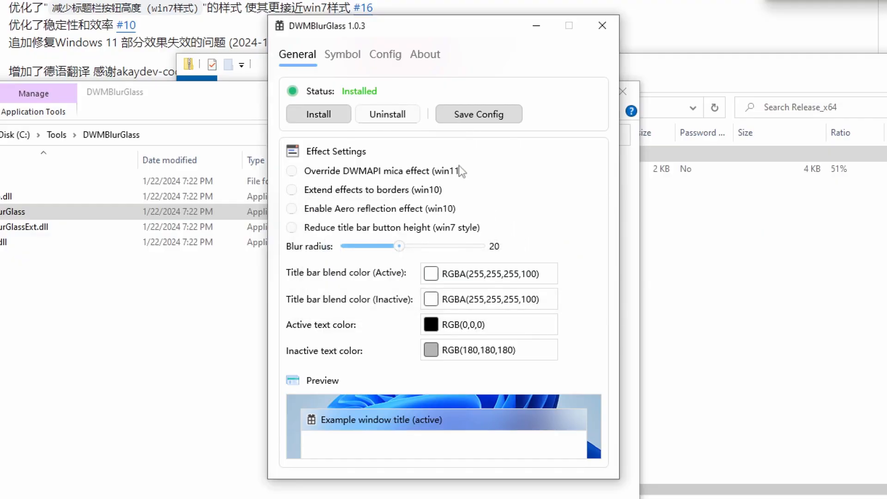
pyautogui.click(354, 57)
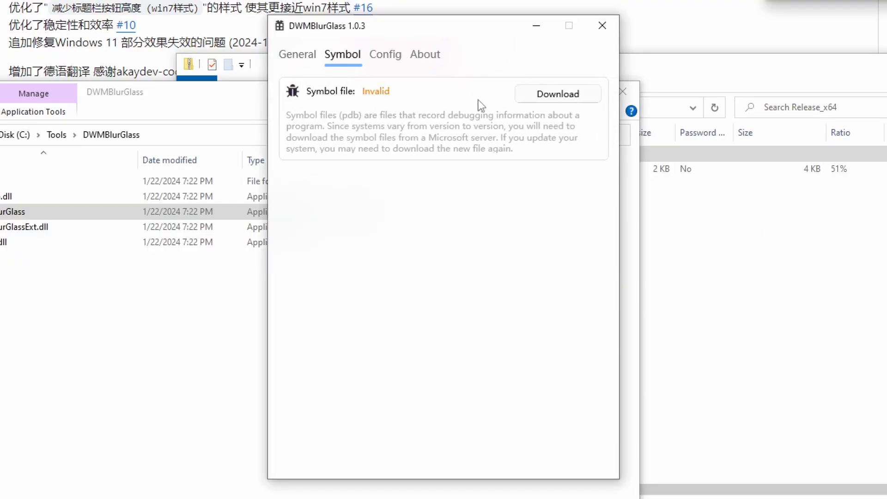
pyautogui.click(531, 97)
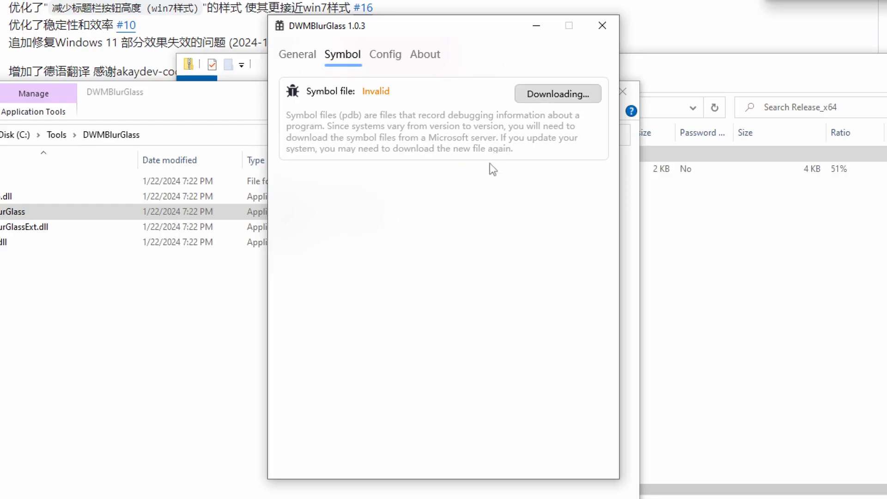
# Step: Uninstall the blur effect and install it again
pyautogui.click(298, 53)
pyautogui.click(377, 114)
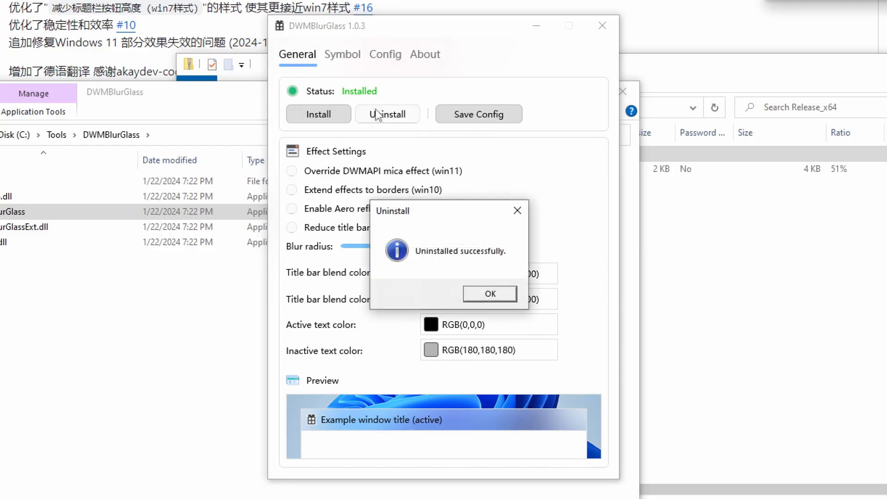
pyautogui.click(476, 294)
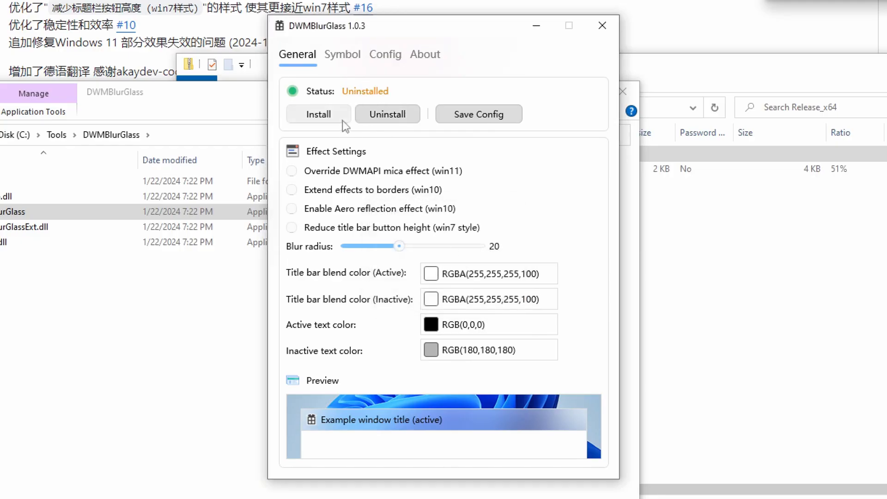
pyautogui.click(343, 120)
pyautogui.click(483, 293)
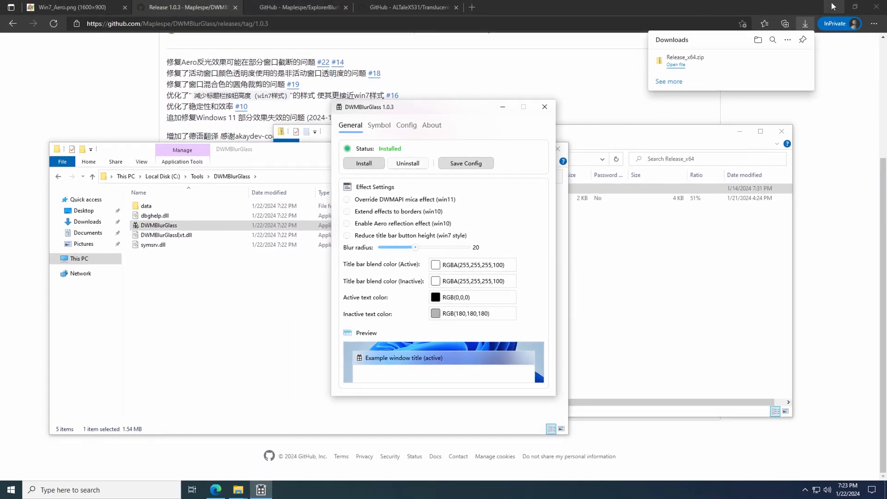
# Step: Minimize the browser, move the DWMBlurGlass and folder windows to examine their title bars over the desktop, and minimize the folder window
pyautogui.click(834, 6)
pyautogui.moveTo(463, 108); pyautogui.dragTo(572, 126)
pyautogui.moveTo(424, 155); pyautogui.dragTo(433, 138)
pyautogui.moveTo(502, 131); pyautogui.dragTo(470, 146)
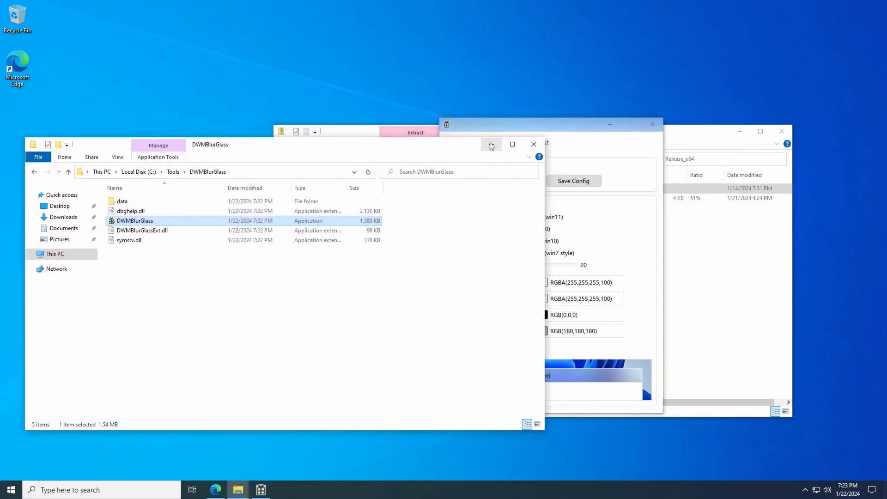
pyautogui.click(491, 145)
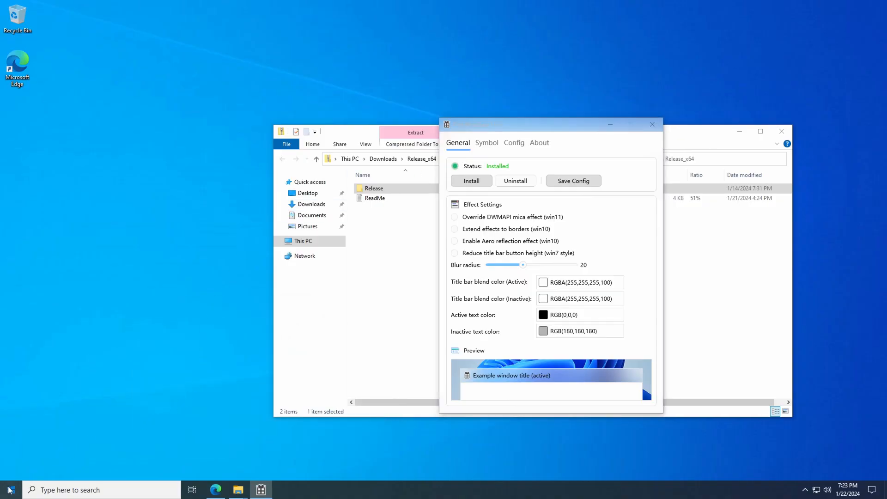
# Step: Open Notepad and move its window over the desktop and other windows to examine the title bar blur
pyautogui.click(11, 490)
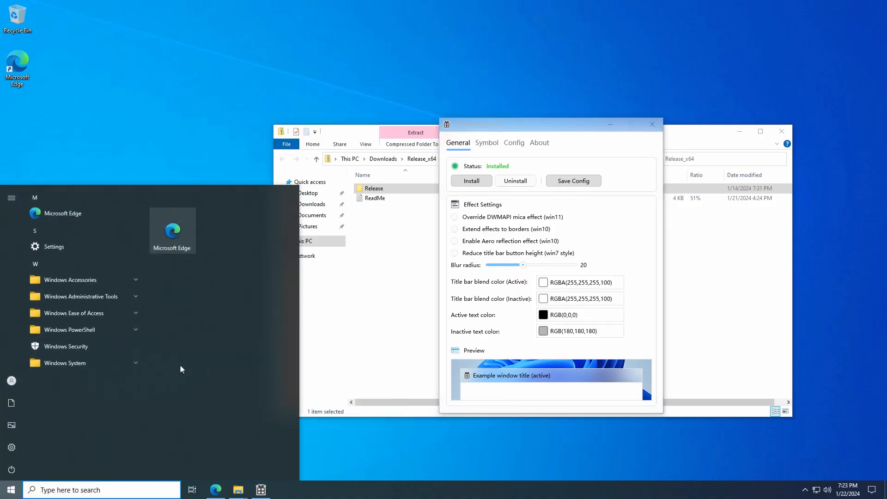
pyautogui.write('notepad')
pyautogui.press('Return')
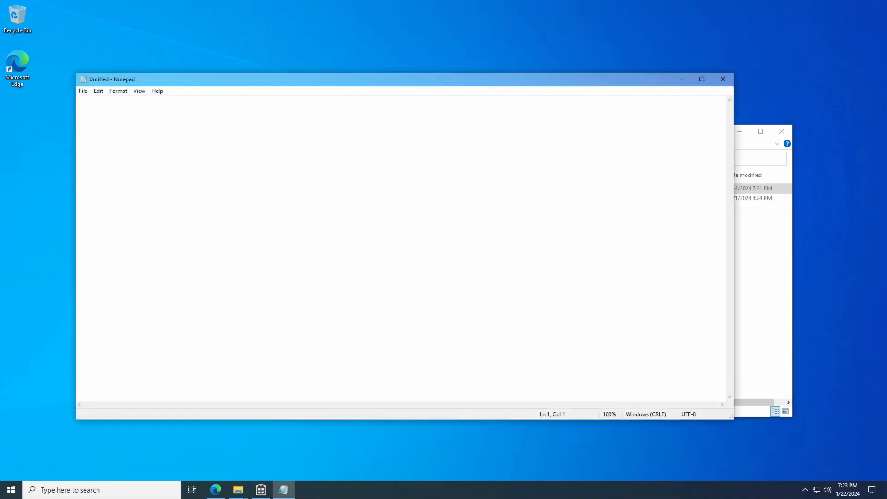
pyautogui.moveTo(173, 84); pyautogui.dragTo(159, 238)
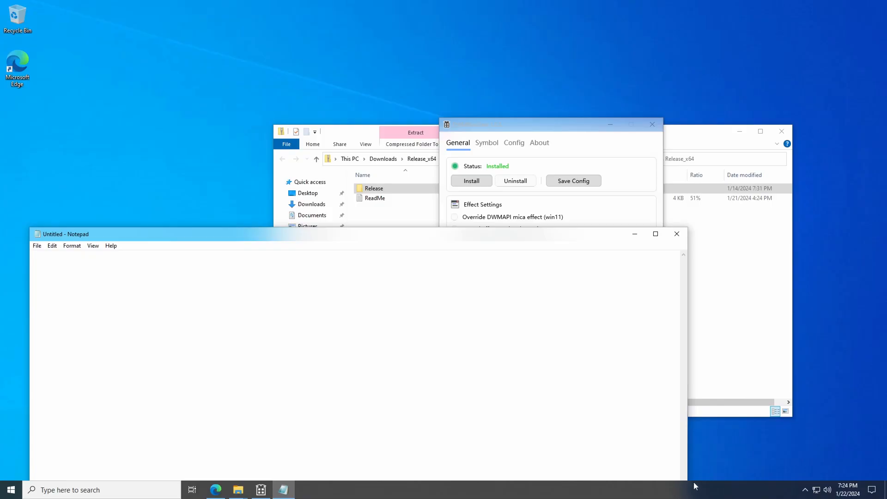
pyautogui.moveTo(574, 241); pyautogui.dragTo(466, 51)
pyautogui.click(528, 47)
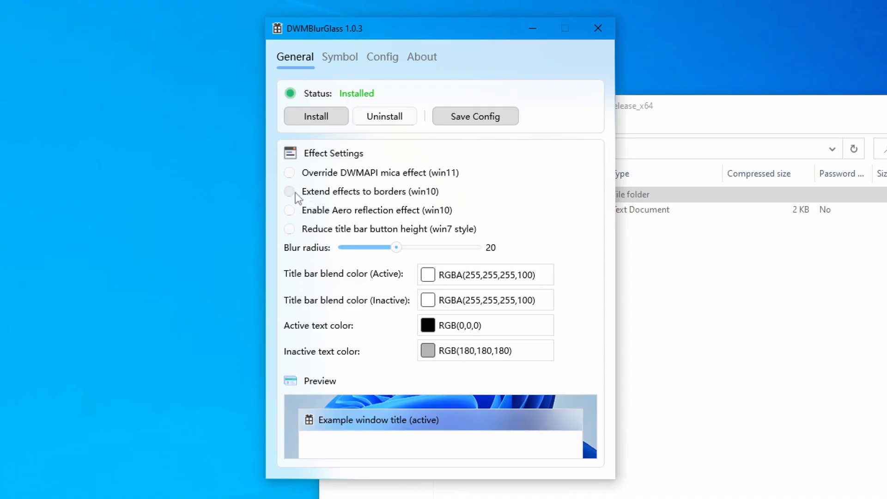
# Step: Enable extending effects to borders and the Aero reflection effect, checking each by moving the DWMBlurGlass window
pyautogui.click(291, 192)
pyautogui.moveTo(393, 28); pyautogui.dragTo(129, 0)
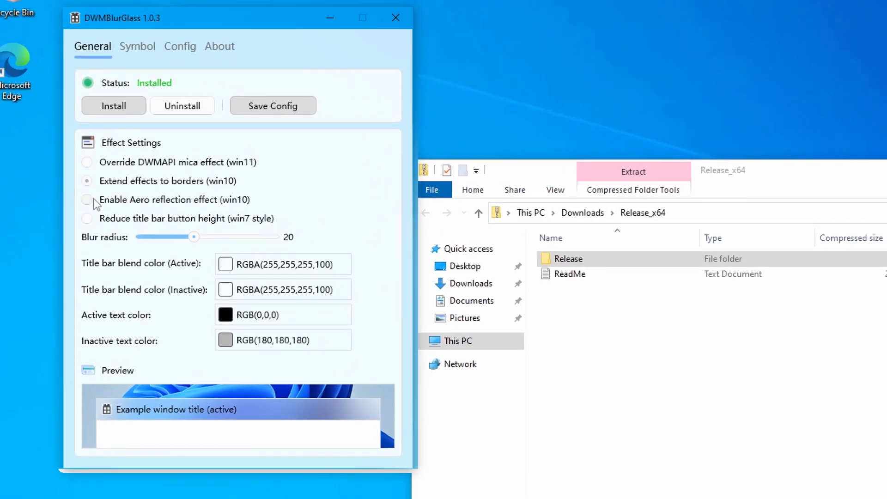
pyautogui.click(94, 199)
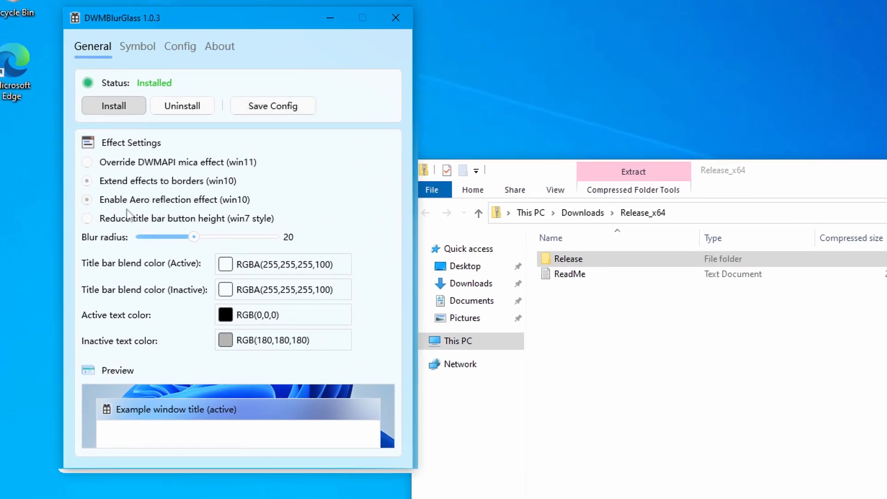
pyautogui.moveTo(248, 21); pyautogui.dragTo(405, 109)
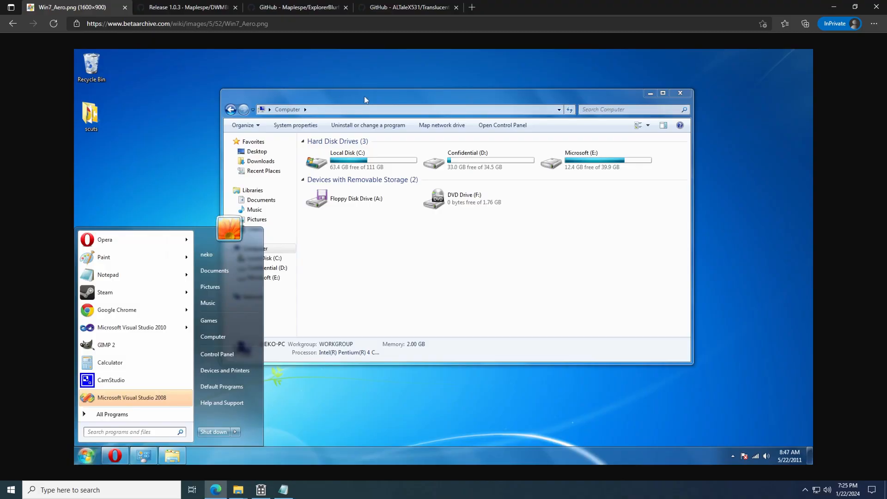
# Step: Enable the win7-style reduced title bar button height and check the effects on the Notepad and Release_x64 windows
pyautogui.click(283, 490)
pyautogui.moveTo(317, 46); pyautogui.dragTo(497, 34)
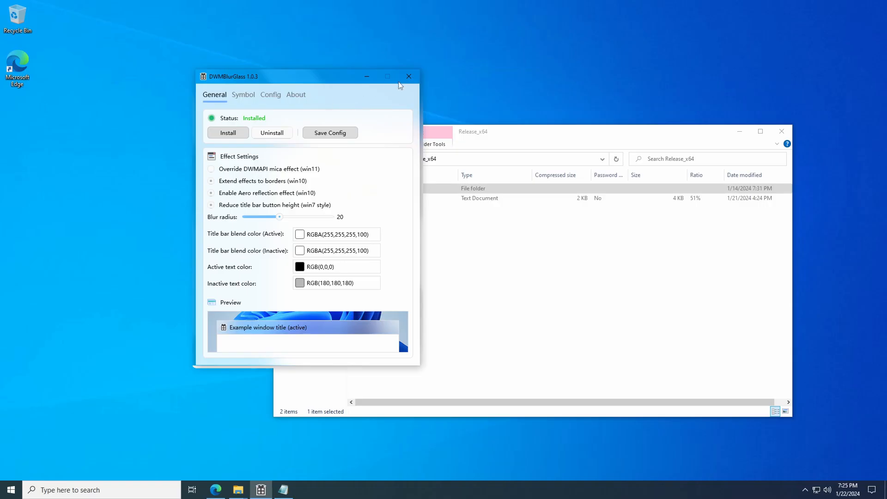
pyautogui.moveTo(506, 134); pyautogui.dragTo(330, 147)
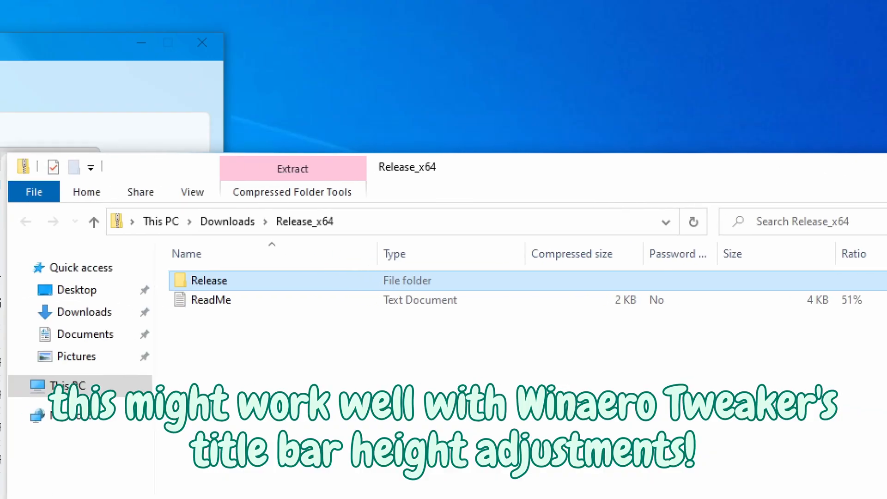
pyautogui.click(156, 107)
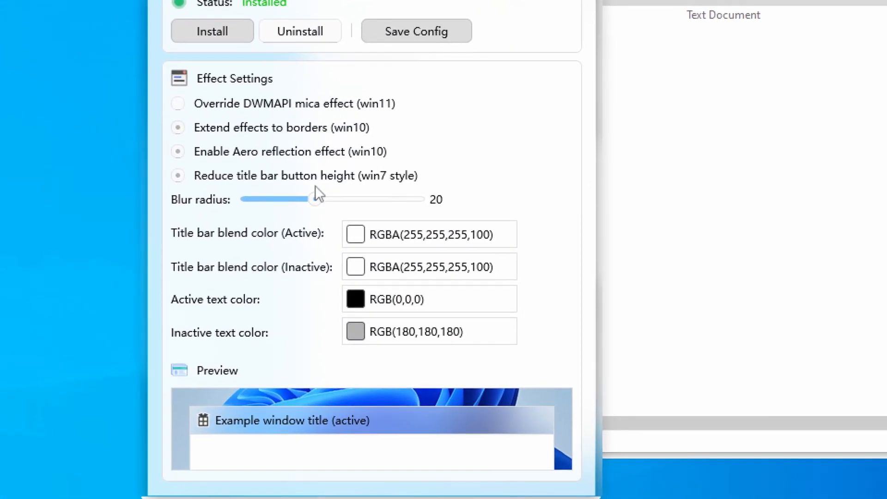
# Step: Set the blur radius to 7, save the configuration and check the title bar over other windows and the browser
pyautogui.moveTo(315, 199); pyautogui.dragTo(269, 212)
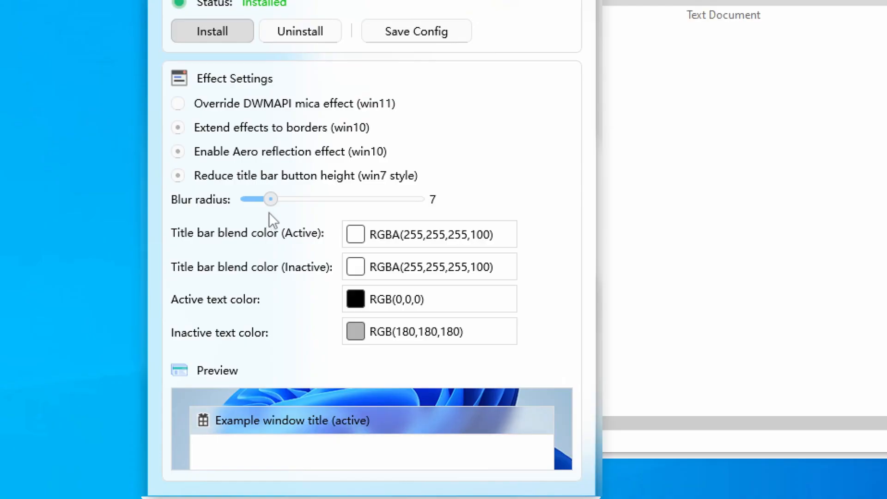
pyautogui.click(390, 38)
pyautogui.moveTo(360, 156); pyautogui.dragTo(412, 155)
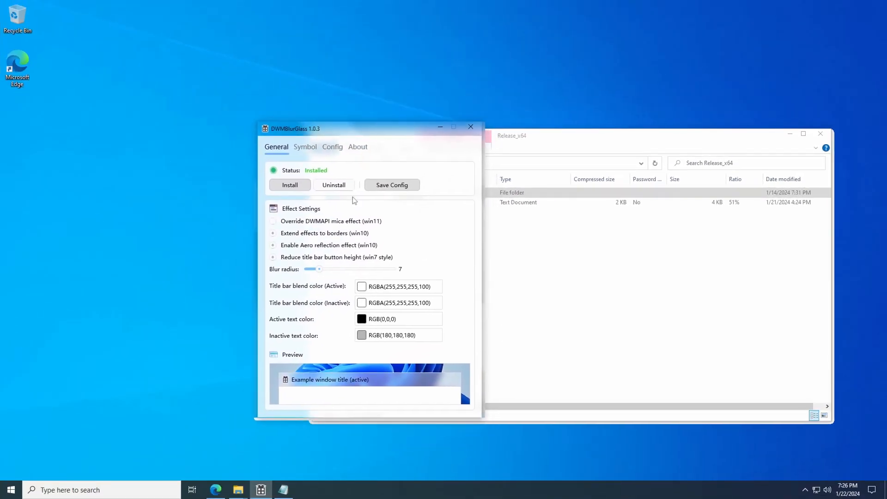
pyautogui.click(215, 490)
pyautogui.click(261, 490)
pyautogui.click(834, 6)
# Step: Set the active title bar blend color to green RGBA(39,235,32,100) and save the configuration
pyautogui.click(407, 289)
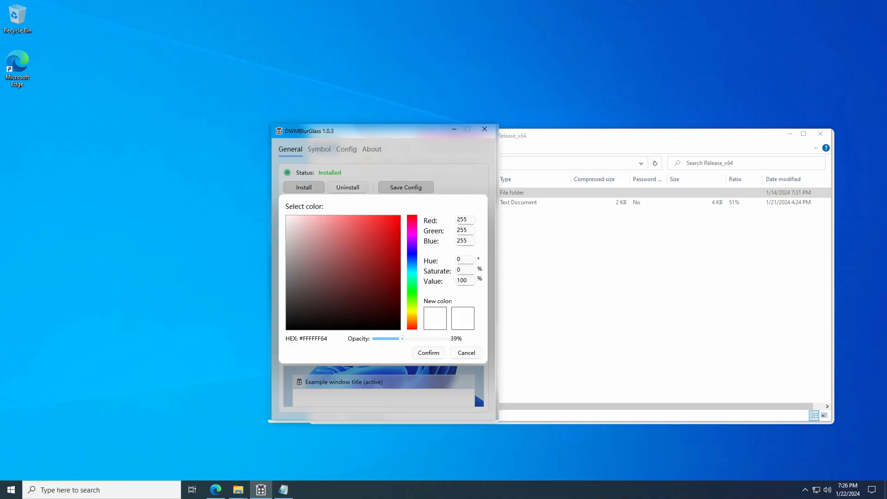
pyautogui.click(413, 296)
pyautogui.moveTo(376, 254); pyautogui.dragTo(388, 227)
pyautogui.click(428, 353)
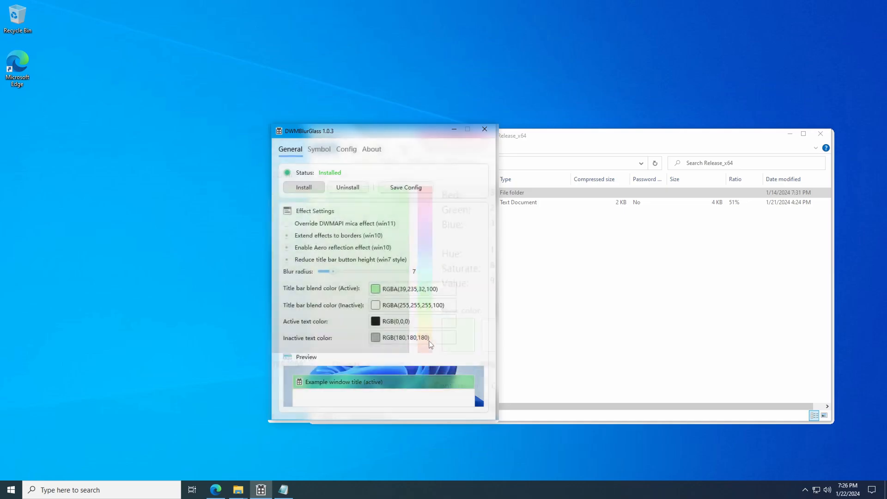
pyautogui.click(416, 188)
# Step: Move the DWMBlurGlass and Release_x64 windows to examine the new color on their title bars and borders
pyautogui.moveTo(408, 129); pyautogui.dragTo(434, 163)
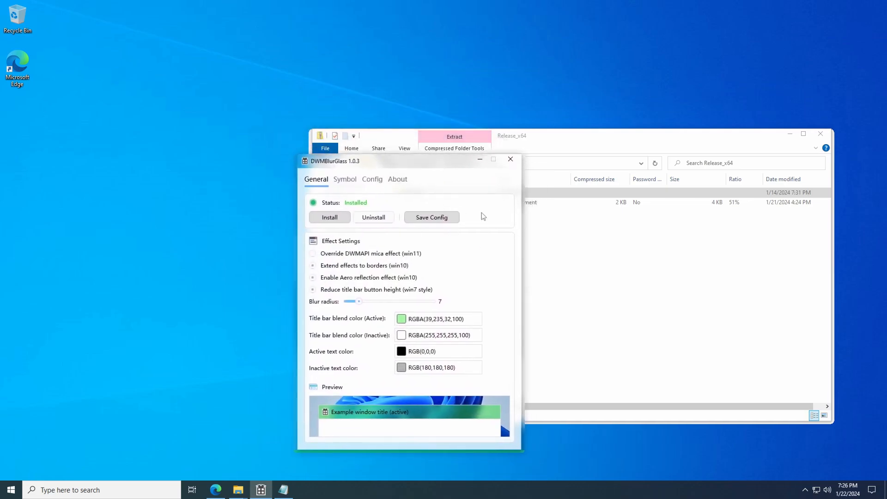
pyautogui.click(544, 244)
pyautogui.moveTo(521, 138); pyautogui.dragTo(540, 155)
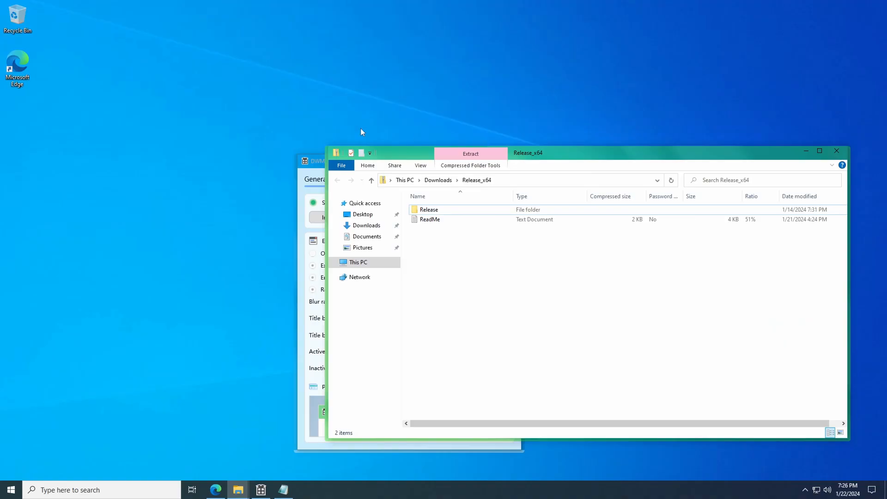
# Step: Turn off extending effects to borders and check the result by moving the Release_x64 window
pyautogui.moveTo(317, 166); pyautogui.dragTo(288, 153)
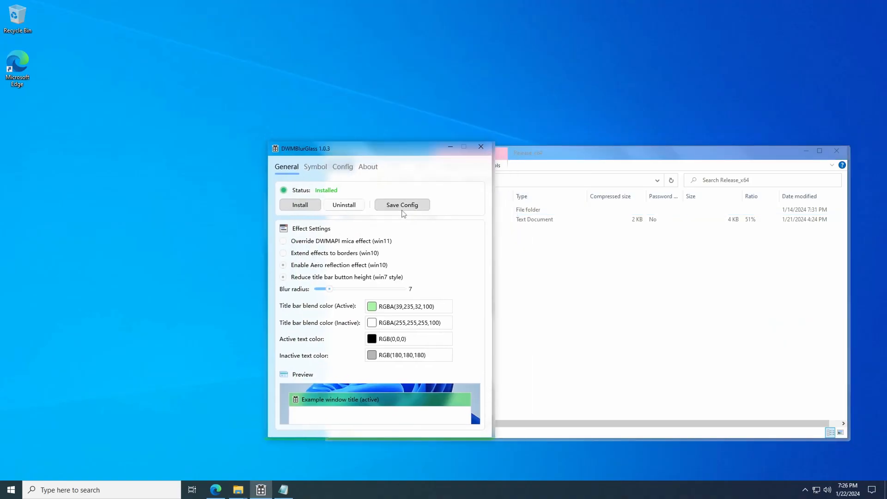
pyautogui.click(517, 250)
pyautogui.moveTo(538, 160); pyautogui.dragTo(342, 132)
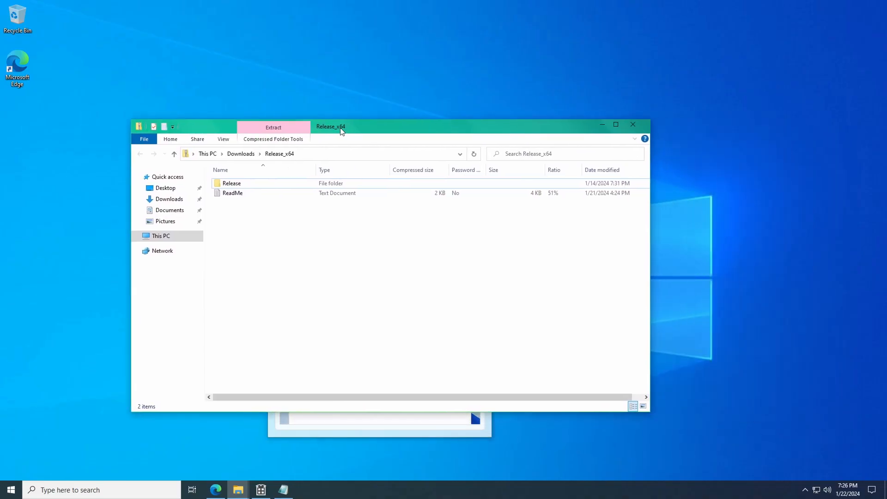
# Step: Turn off the reduced title bar button height in DWMBlurGlass and check the result by moving the Release_x64 and DWMBlurGlass windows
pyautogui.click(434, 417)
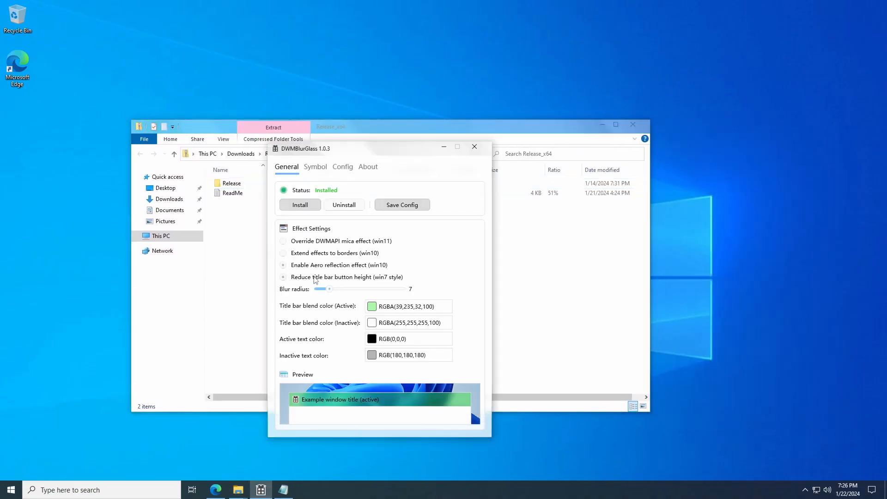
pyautogui.click(600, 243)
pyautogui.moveTo(512, 131); pyautogui.dragTo(559, 70)
pyautogui.click(438, 384)
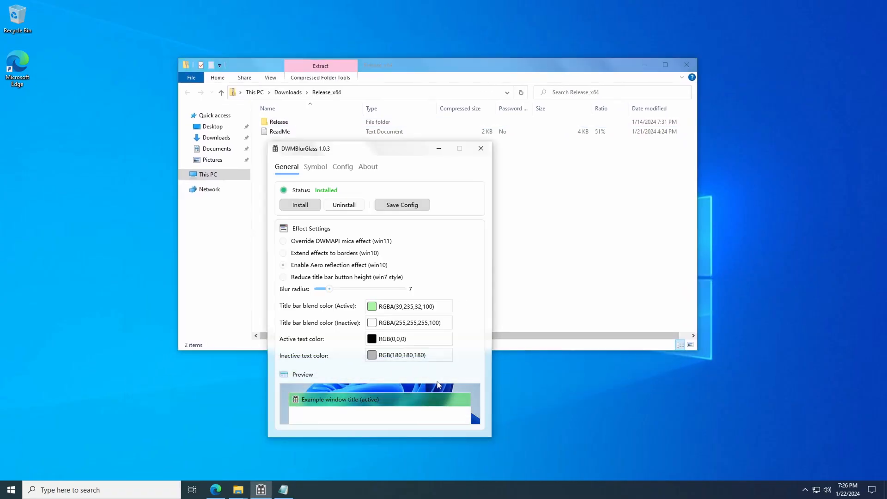
pyautogui.click(439, 148)
pyautogui.moveTo(442, 69); pyautogui.dragTo(457, 113)
pyautogui.click(261, 490)
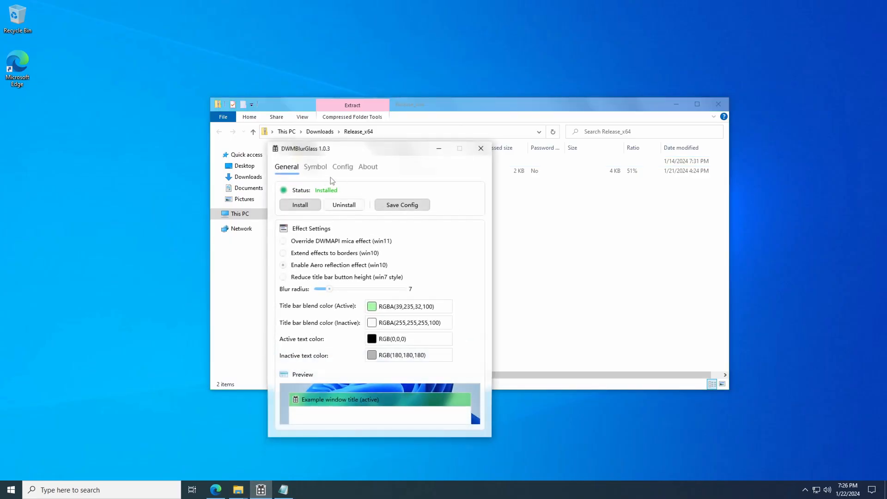
pyautogui.moveTo(357, 155); pyautogui.dragTo(296, 144)
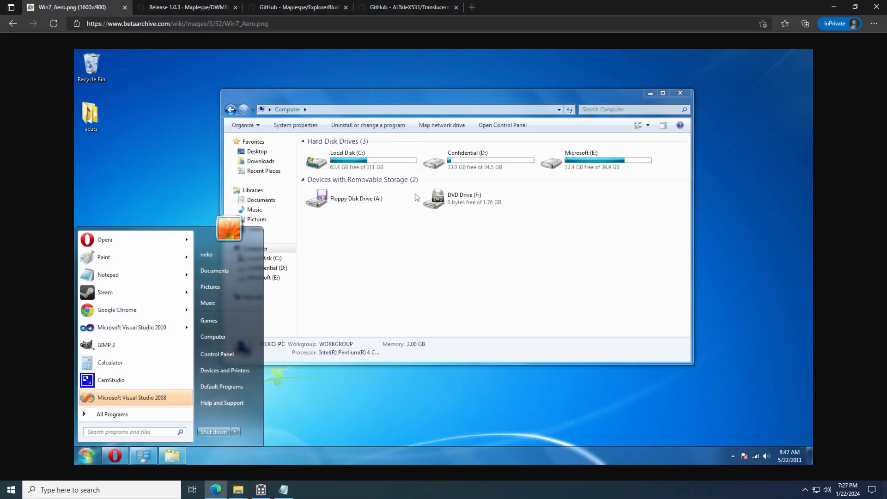
# Step: Open a new browser tab and search for a green aurora wallpaper
pyautogui.click(469, 8)
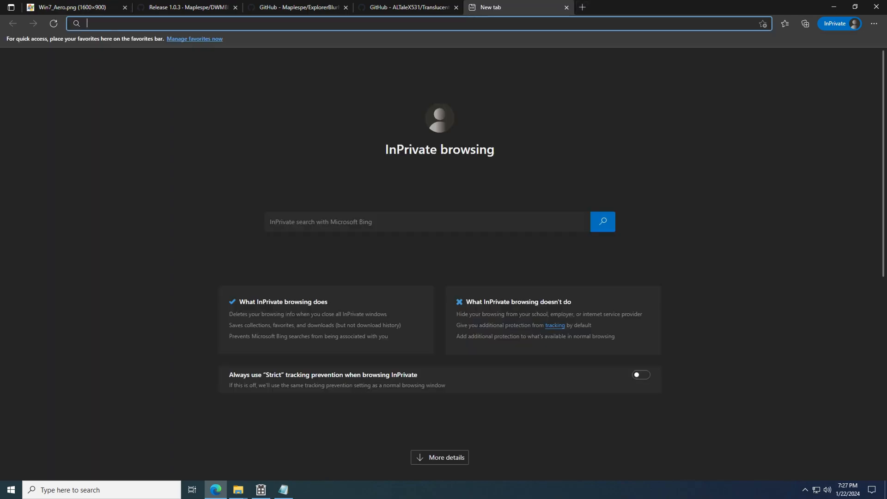
pyautogui.write('wall')
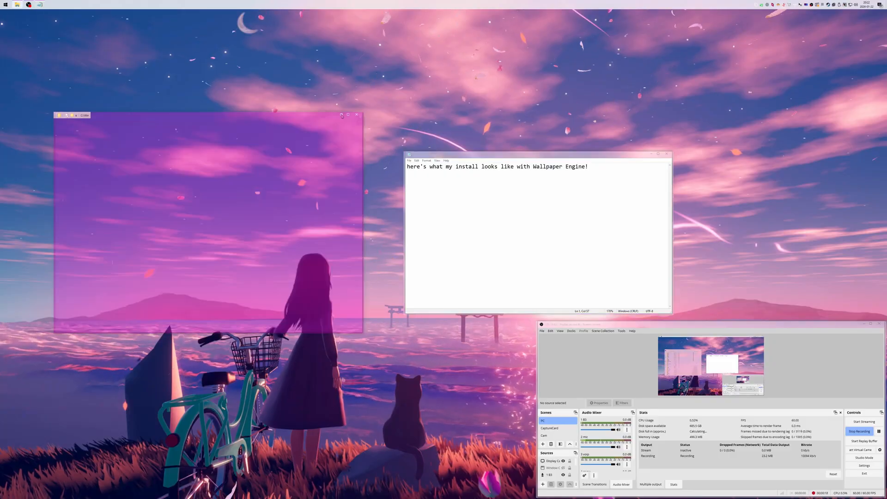
# Step: Move the Notepad and OBS windows over the Wallpaper Engine background to examine the blur effect
pyautogui.moveTo(440, 156); pyautogui.dragTo(114, 412)
pyautogui.moveTo(558, 329); pyautogui.dragTo(595, 467)
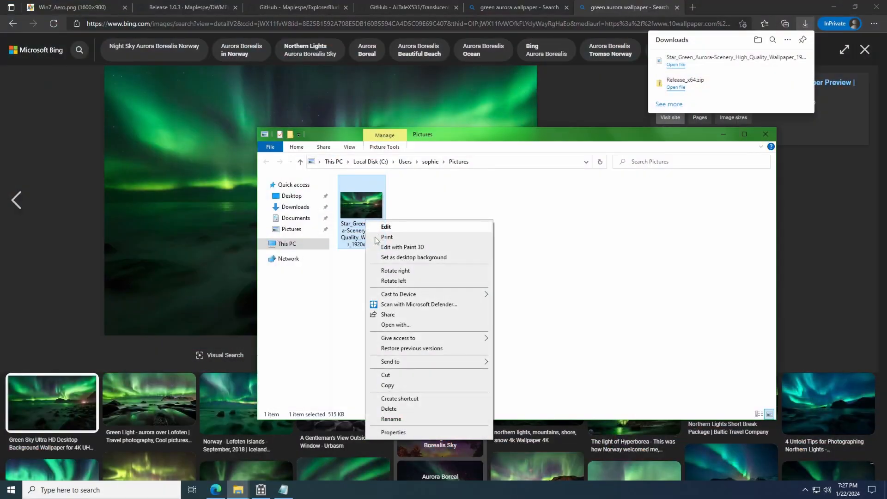
# Step: Set the downloaded Star_Green_Aurora picture as the desktop background, close the Pictures folder and move the Release_x64 window aside
pyautogui.click(390, 258)
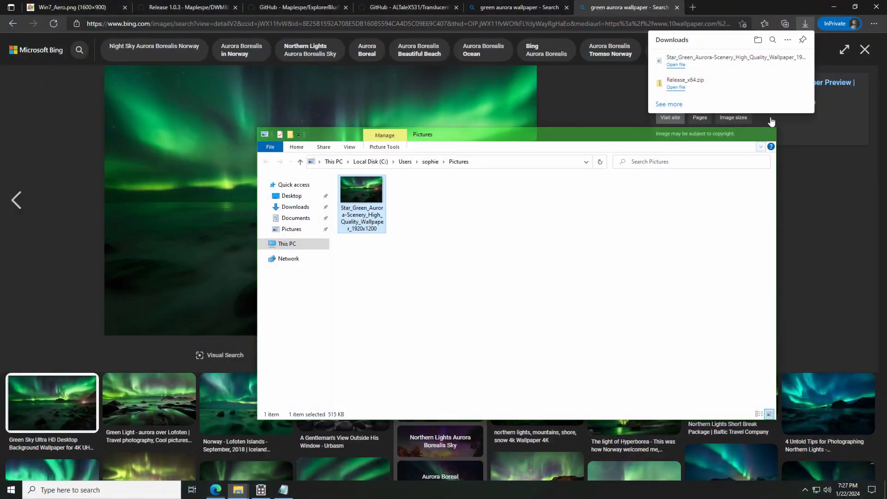
pyautogui.click(766, 134)
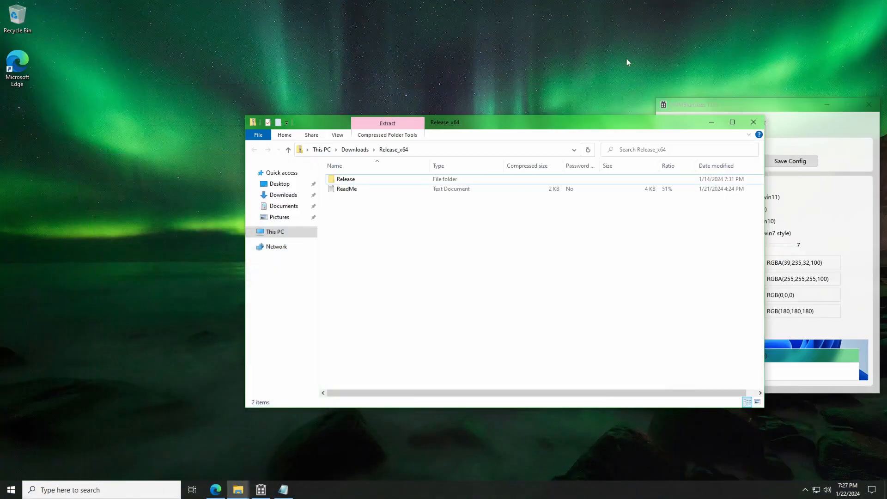
pyautogui.moveTo(474, 116); pyautogui.dragTo(234, 122)
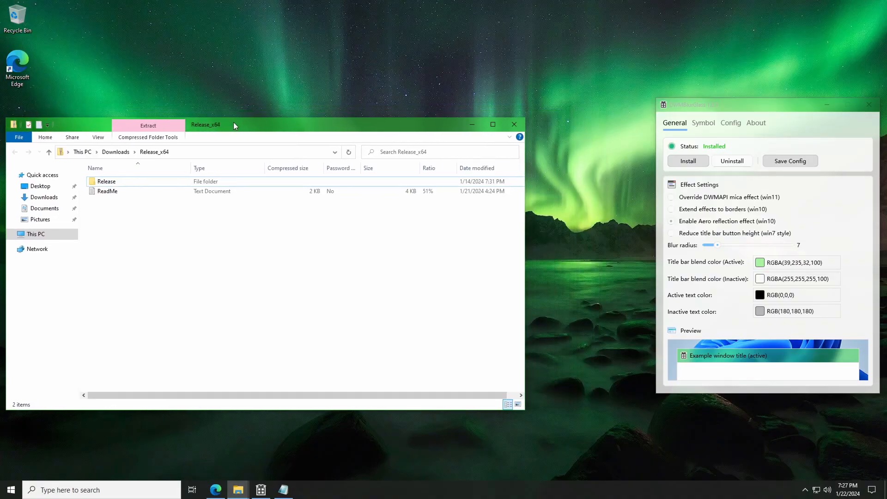
# Step: Set the active title bar blend color to RGBA(8,249,121,121), save the configuration and check it by moving windows over the wallpaper
pyautogui.moveTo(695, 99); pyautogui.dragTo(326, 88)
pyautogui.click(391, 252)
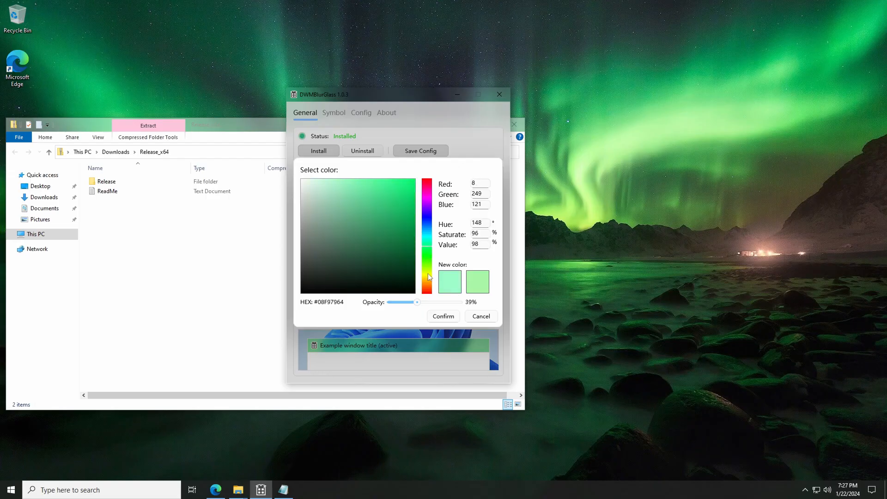
pyautogui.click(437, 317)
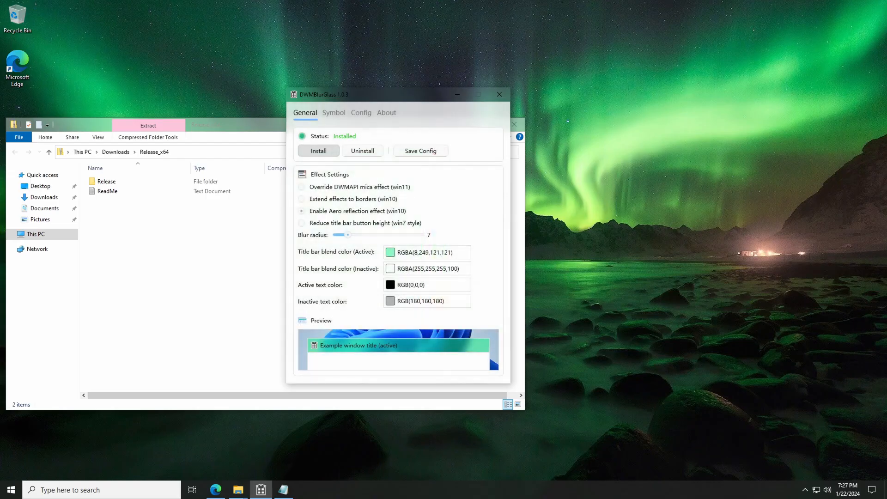
pyautogui.click(419, 149)
pyautogui.moveTo(411, 124); pyautogui.dragTo(491, 139)
pyautogui.click(634, 167)
pyautogui.moveTo(634, 168); pyautogui.dragTo(652, 150)
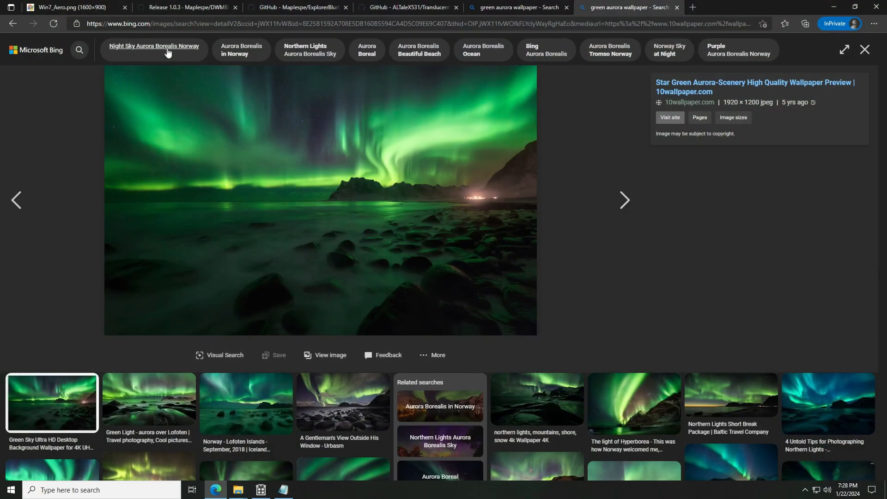
# Step: Switch to Edge, return from the release notes to the DWMBlurGlass repository page and read its Compatibility section
pyautogui.click(181, 8)
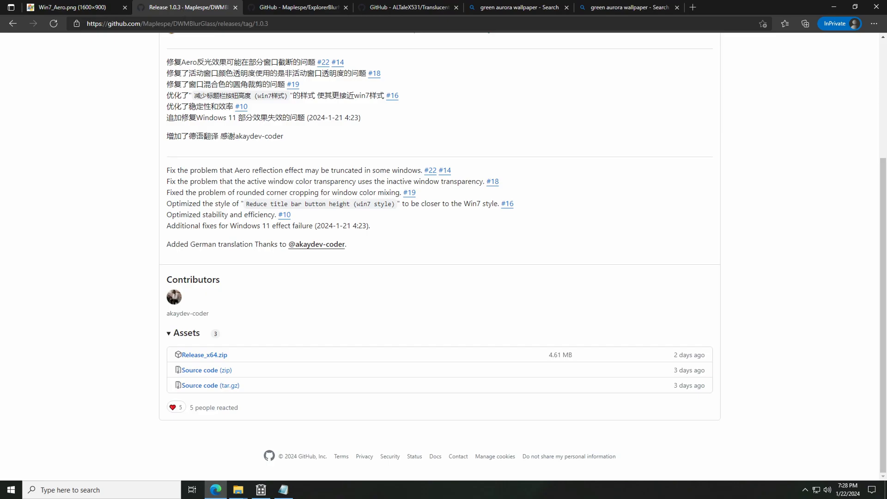
pyautogui.click(12, 24)
pyautogui.middleClick(81, 305)
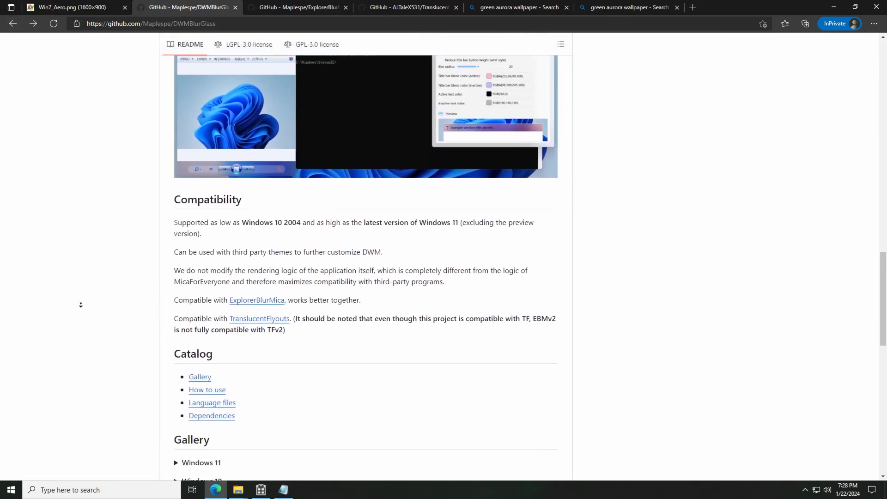
pyautogui.middleClick(80, 305)
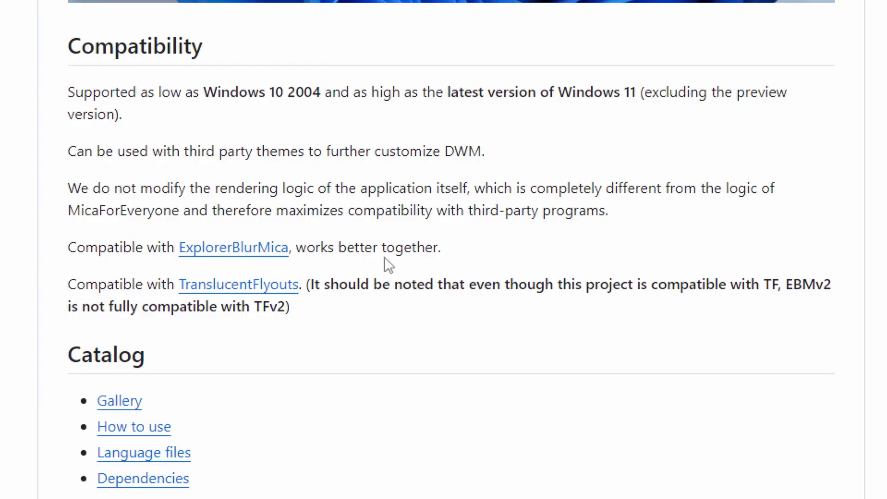
# Step: Open the 2.0.0 Happy New Year release of ExplorerBlurMica on GitHub and download its Release_x64.zip
pyautogui.click(301, 13)
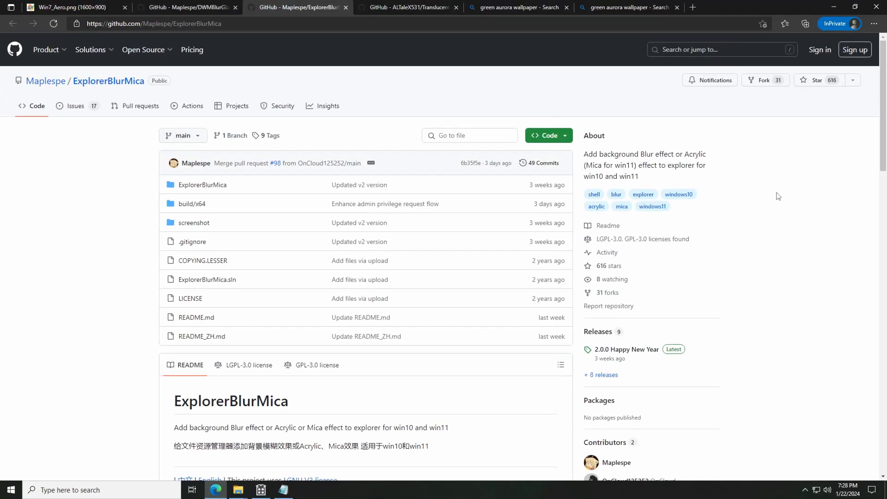
pyautogui.scroll(-2, 758, 263)
pyautogui.click(617, 287)
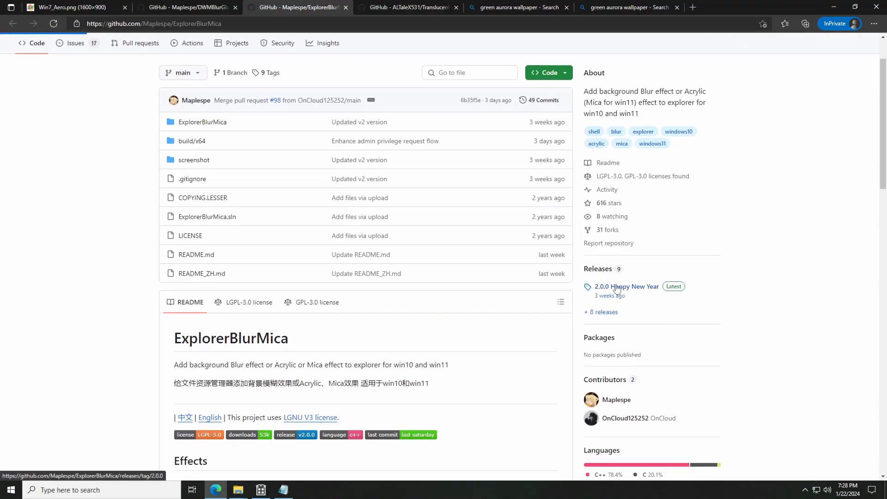
pyautogui.scroll(-5, 488, 230)
pyautogui.scroll(-10, 376, 353)
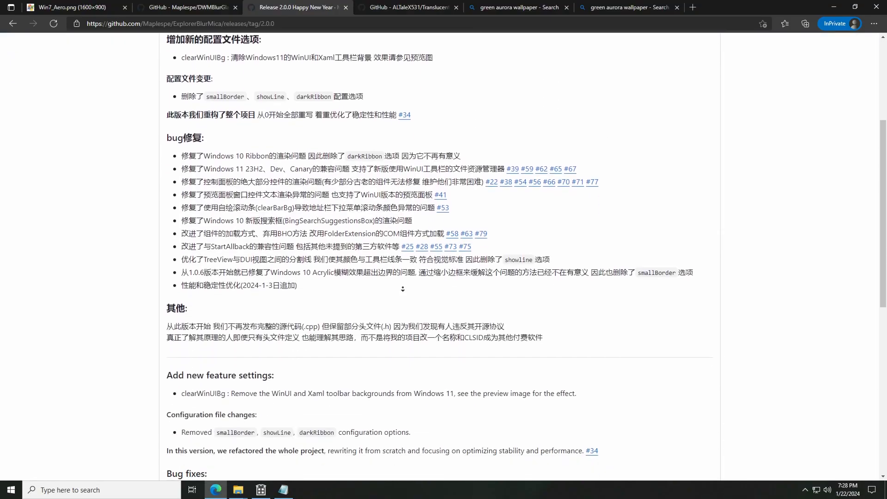
pyautogui.click(204, 354)
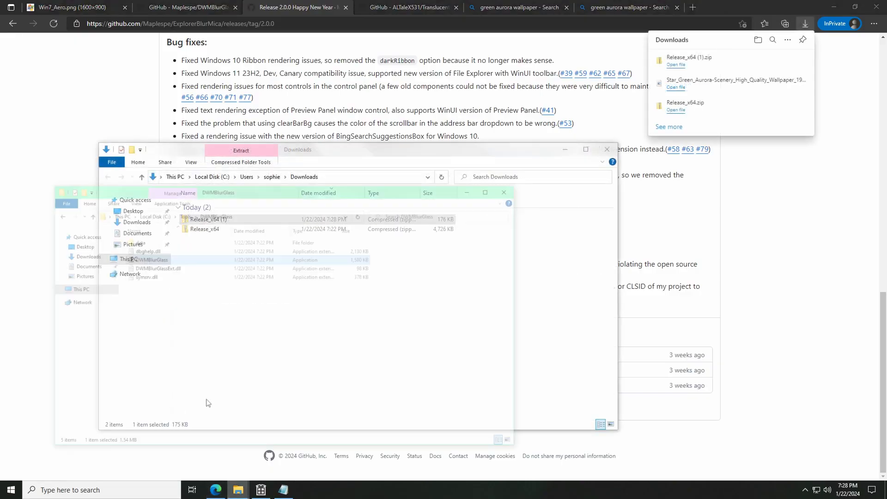
# Step: Copy the Release folder from Release_x64 (1).zip into C:\Tools, rename it ExplorerBlurMica and open it
pyautogui.moveTo(241, 152); pyautogui.dragTo(614, 102)
pyautogui.click(544, 119)
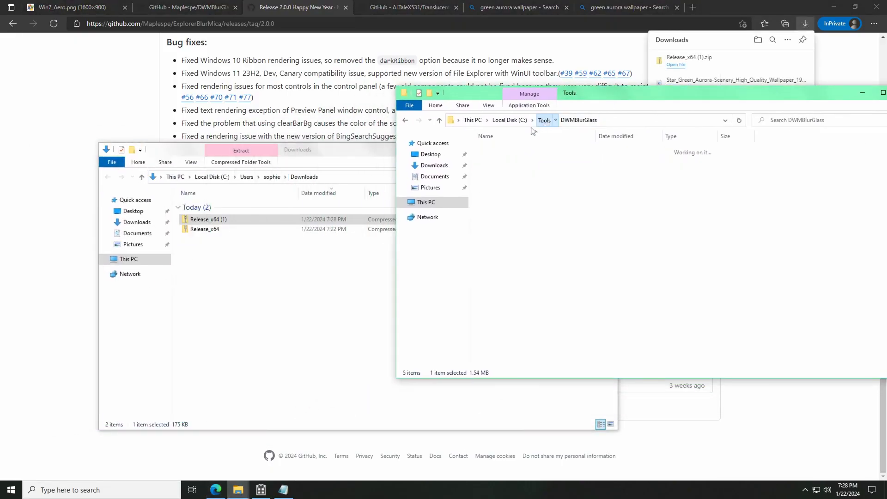
pyautogui.doubleClick(199, 219)
pyautogui.moveTo(324, 149); pyautogui.dragTo(323, 252)
pyautogui.moveTo(199, 309); pyautogui.dragTo(517, 187)
pyautogui.press('F2')
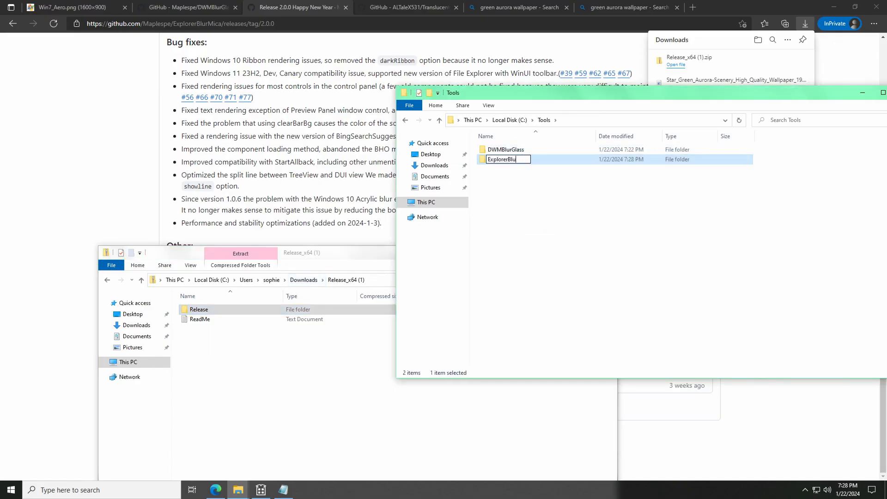
pyautogui.press('Return')
pyautogui.press('Return')
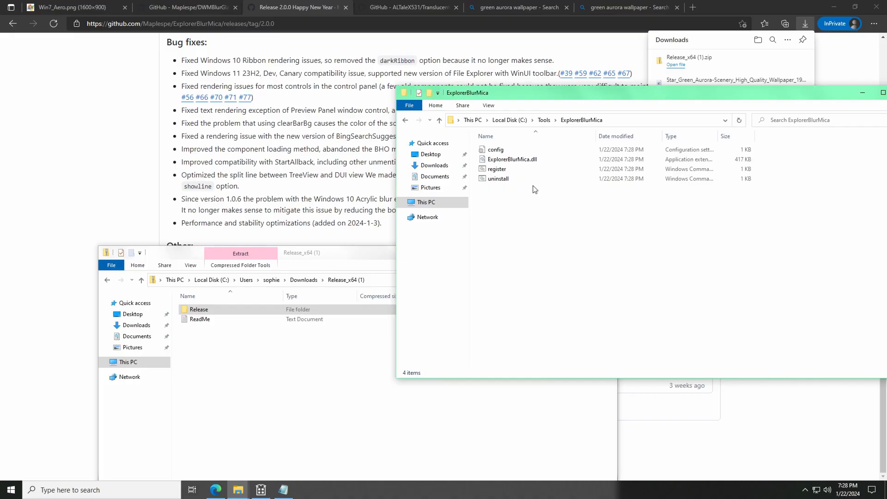
# Step: Run the register script in the ExplorerBlurMica folder as administrator and accept its security prompts
pyautogui.rightClick(505, 171)
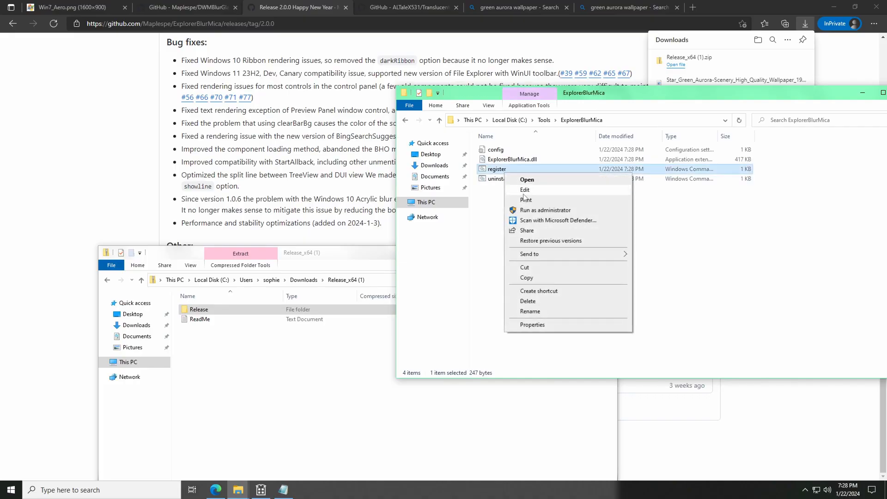
pyautogui.click(523, 216)
pyautogui.click(345, 177)
pyautogui.click(476, 327)
pyautogui.click(429, 301)
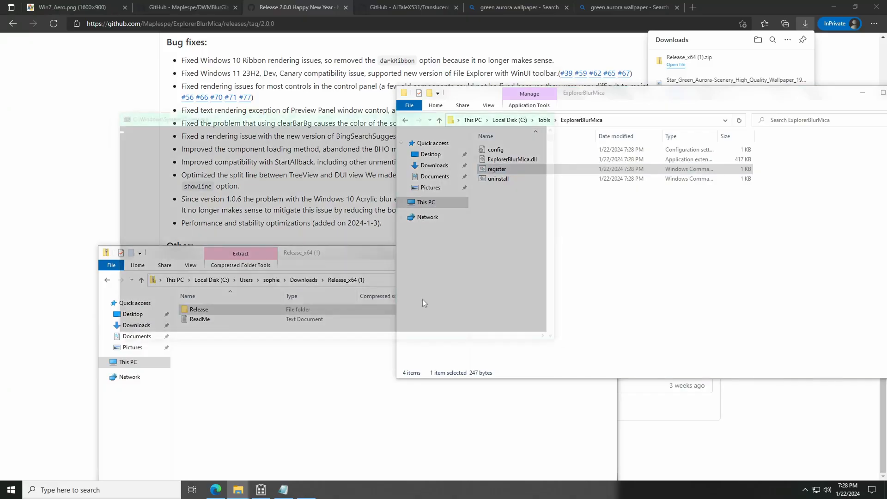
pyautogui.click(512, 277)
# Step: Close the ExplorerBlurMica and Release_x64 (1) windows and open a new File Explorer window at Documents
pyautogui.moveTo(609, 100); pyautogui.dragTo(374, 87)
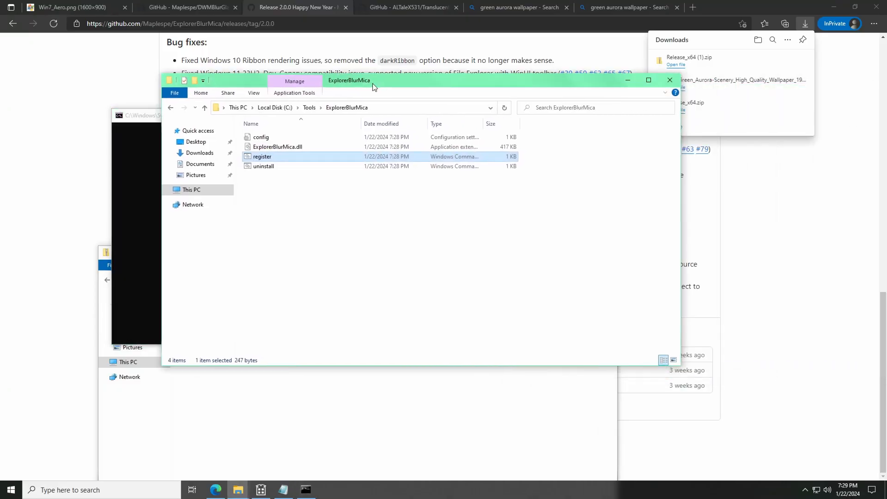
pyautogui.click(670, 80)
pyautogui.click(593, 298)
pyautogui.click(608, 253)
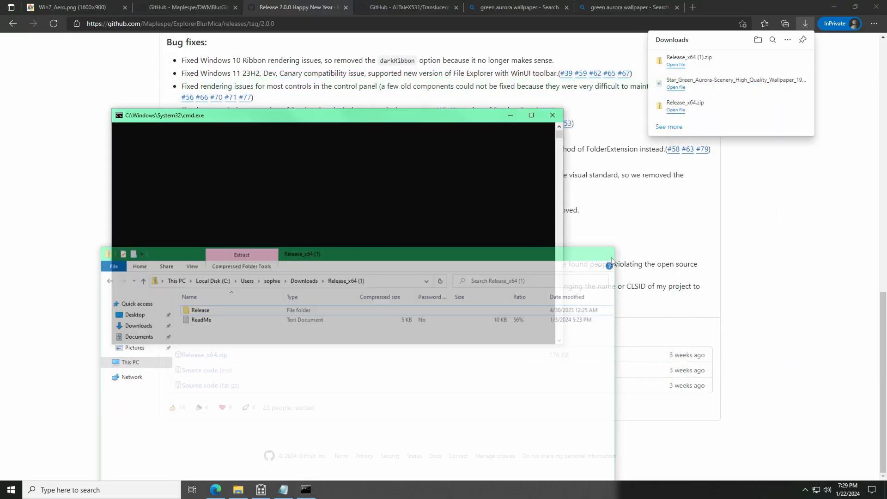
pyautogui.rightClick(237, 490)
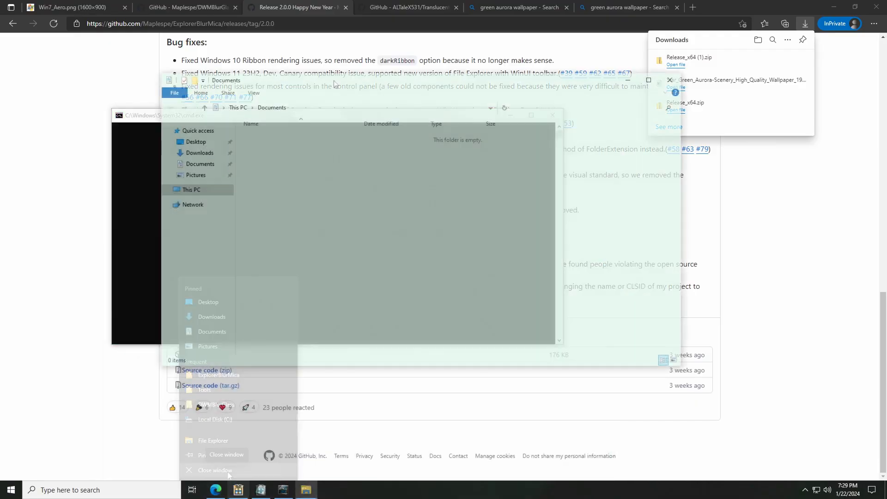
# Step: Minimize the browser and rearrange the Documents, command prompt and DWMBlurGlass windows to examine the Explorer background blur over the wallpaper
pyautogui.moveTo(365, 81); pyautogui.dragTo(406, 97)
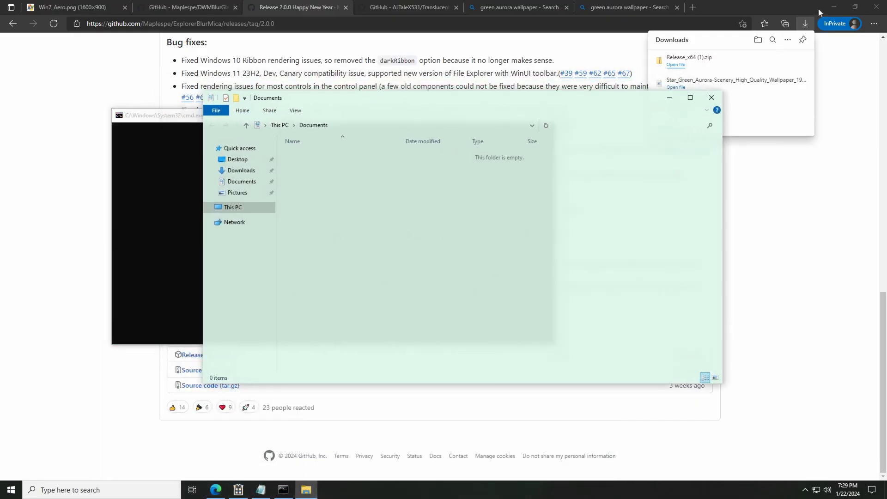
pyautogui.click(834, 7)
pyautogui.moveTo(633, 99); pyautogui.dragTo(553, 124)
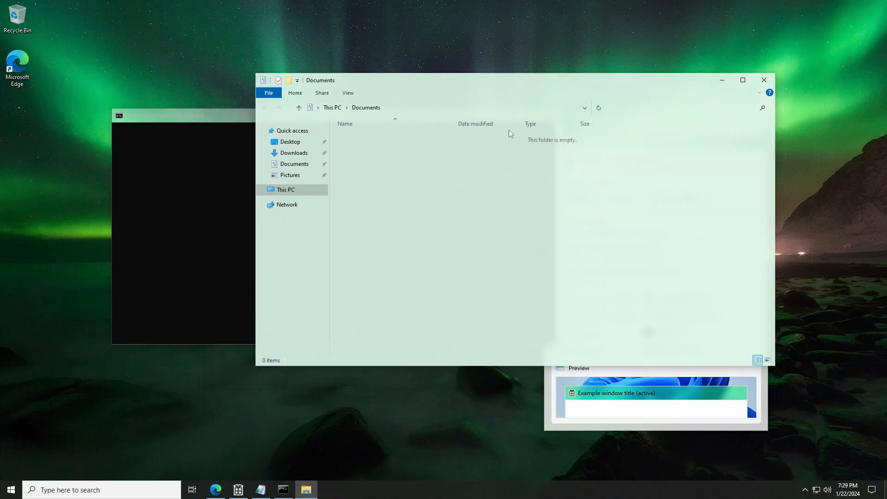
pyautogui.moveTo(230, 119); pyautogui.dragTo(152, 141)
pyautogui.click(432, 136)
pyautogui.moveTo(463, 83); pyautogui.dragTo(324, 74)
pyautogui.moveTo(656, 142); pyautogui.dragTo(747, 151)
# Step: Browse This PC, Local Disk (C:) and the Users folder while moving the window to examine the blur
pyautogui.click(290, 193)
pyautogui.click(146, 179)
pyautogui.moveTo(331, 70); pyautogui.dragTo(298, 101)
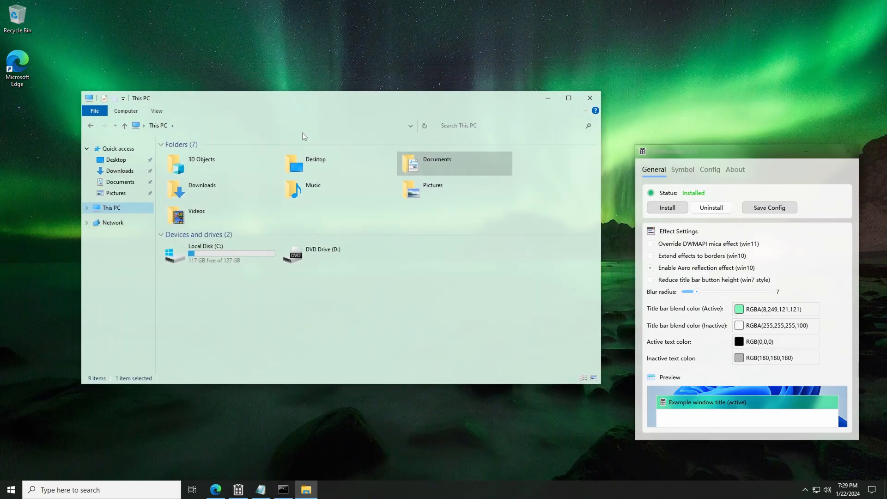
pyautogui.doubleClick(216, 248)
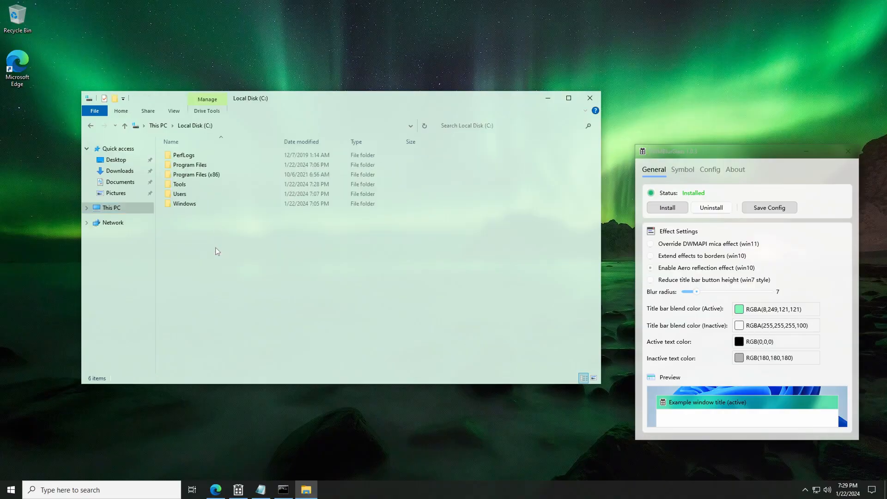
pyautogui.doubleClick(215, 194)
pyautogui.moveTo(209, 98); pyautogui.dragTo(243, 73)
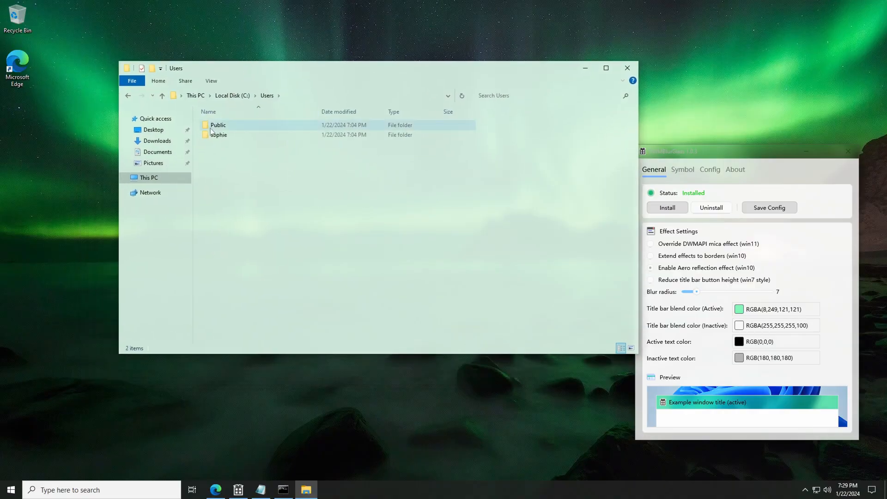
# Step: Return to Local Disk (C:) and open the config file in Tools\ExplorerBlurMica with Notepad
pyautogui.click(149, 178)
pyautogui.click(227, 226)
pyautogui.doubleClick(226, 226)
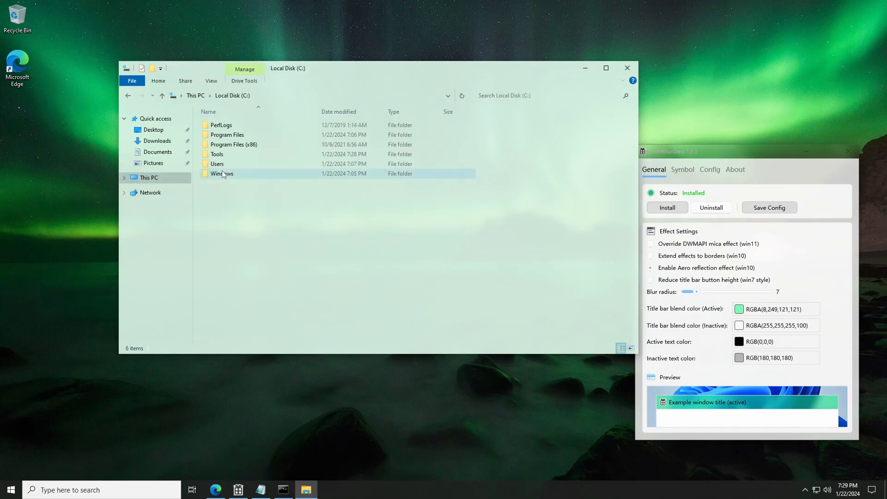
pyautogui.doubleClick(218, 123)
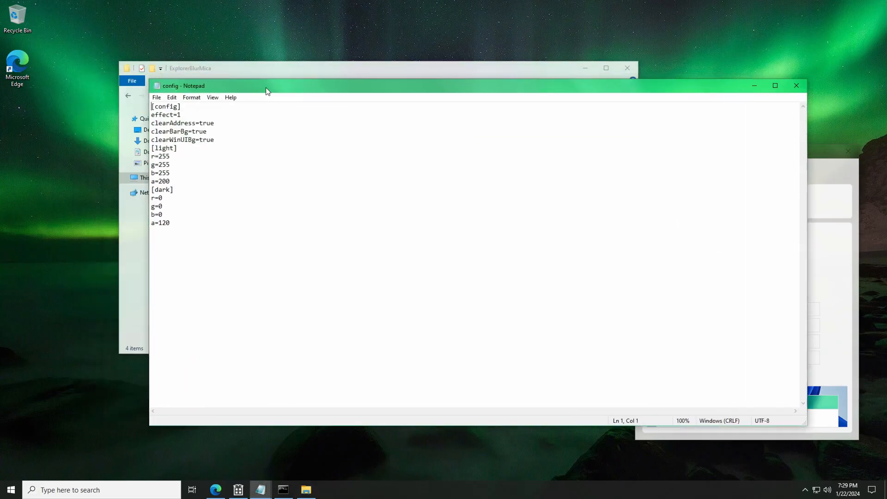
# Step: Examine the light and dark colour and alpha values in the config file, and compare them with the ExplorerBlurMica window's background
pyautogui.moveTo(266, 89); pyautogui.dragTo(390, 101)
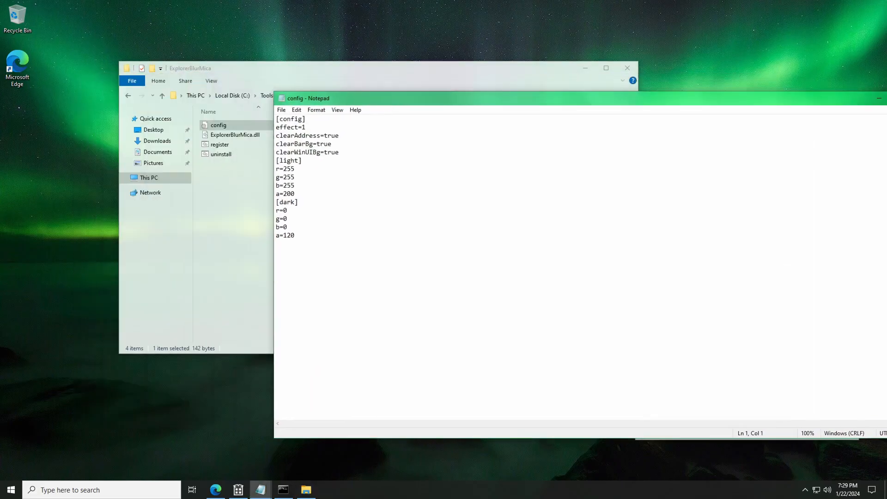
pyautogui.moveTo(276, 169); pyautogui.dragTo(296, 186)
pyautogui.moveTo(288, 227); pyautogui.dragTo(283, 202)
pyautogui.moveTo(322, 98); pyautogui.dragTo(323, 137)
pyautogui.click(337, 99)
pyautogui.click(332, 222)
pyautogui.click(333, 393)
pyautogui.moveTo(277, 182); pyautogui.dragTo(321, 174)
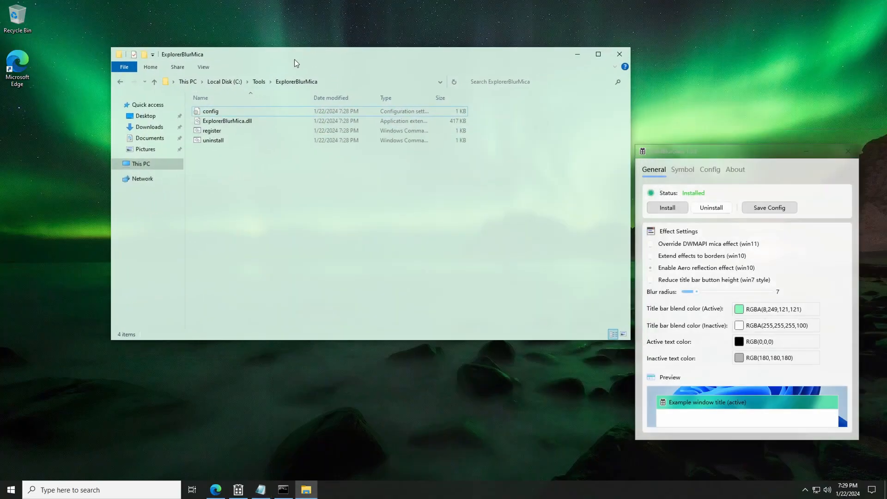
pyautogui.moveTo(295, 59); pyautogui.dragTo(289, 86)
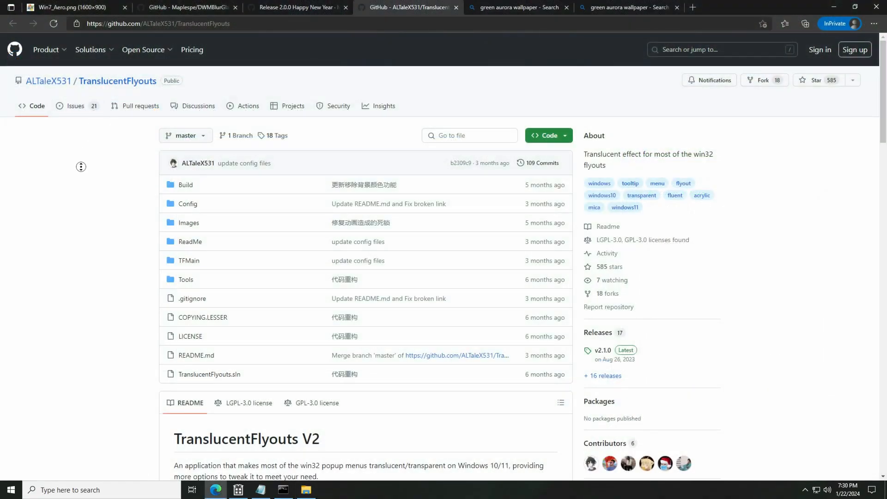
# Step: Review the TranslucentFlyouts README and download TranslucentFlyoutsV2.x64.rar from the v2.1.0 release
pyautogui.scroll(-1, 80, 176)
pyautogui.scroll(-2, 80, 176)
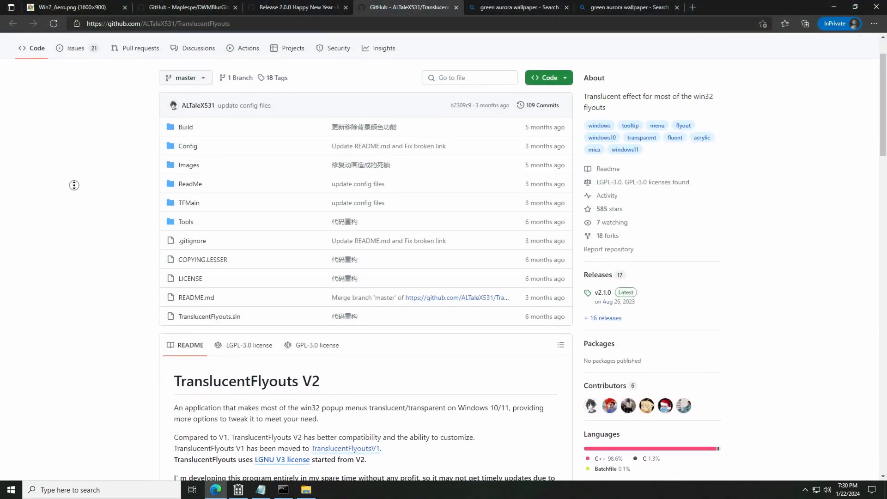
pyautogui.scroll(-2, 74, 183)
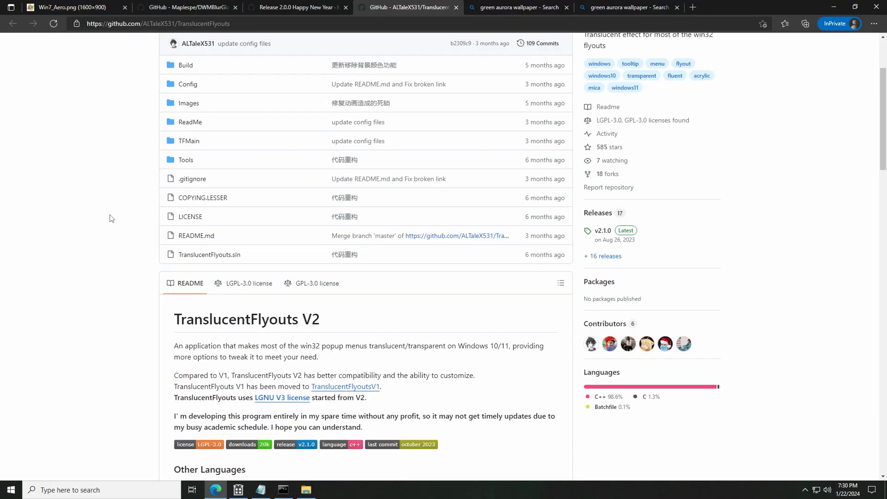
pyautogui.scroll(-5, 115, 365)
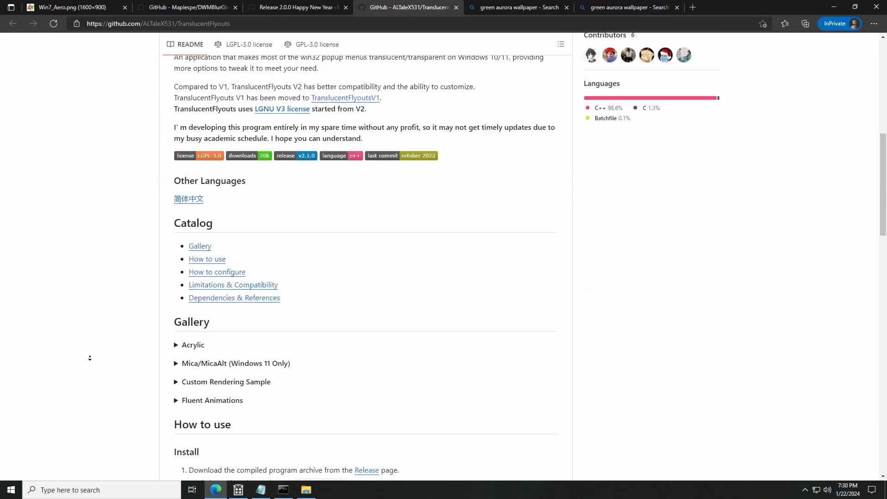
pyautogui.scroll(-10, 95, 324)
pyautogui.scroll(15, 106, 278)
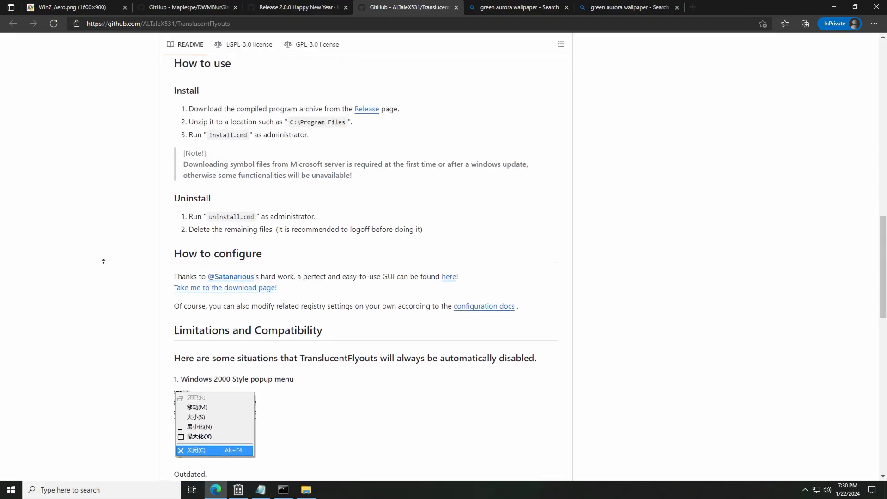
pyautogui.scroll(1, 114, 194)
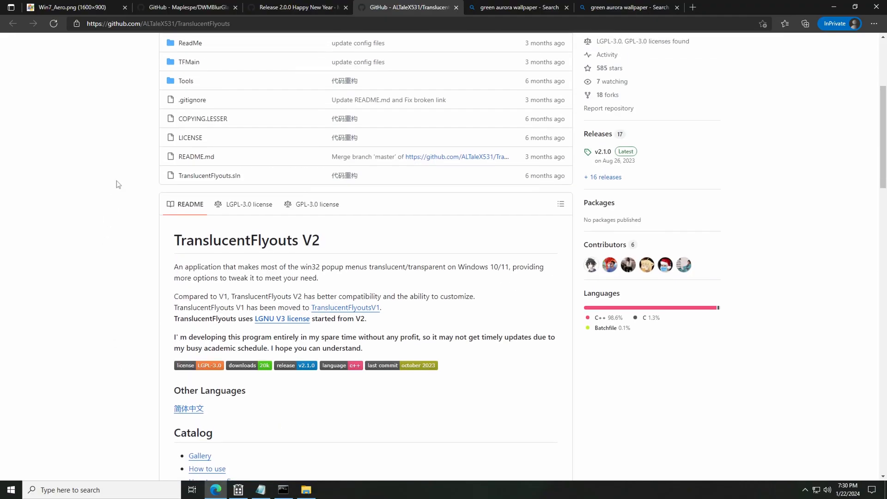
pyautogui.click(600, 165)
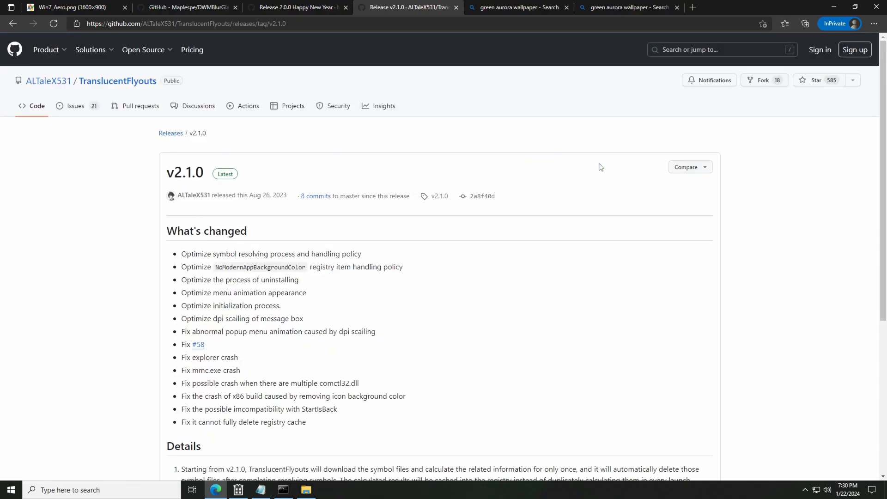
pyautogui.scroll(-5, 527, 221)
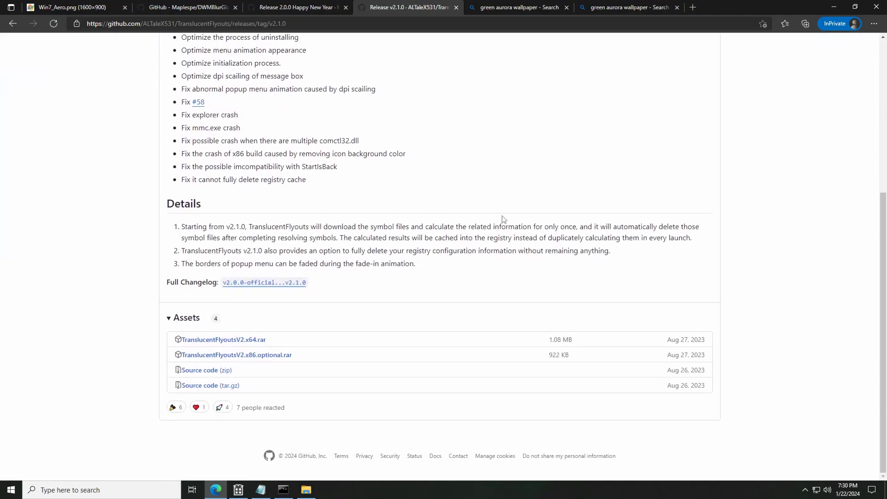
pyautogui.click(243, 341)
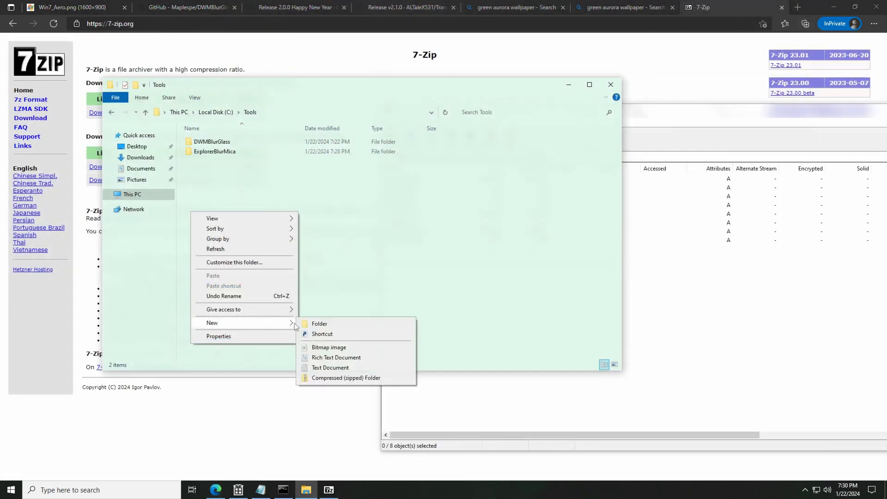
# Step: Create a TranslucentFlyouts folder in C:\Tools and extract all files from TranslucentFlyoutsV2.x64.rar into it
pyautogui.click(314, 324)
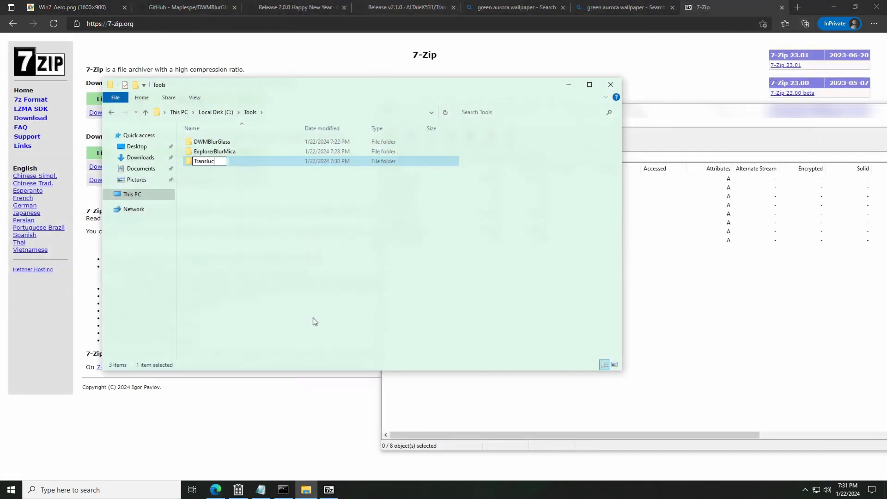
pyautogui.write('TranslucentFlyouts')
pyautogui.press('Return')
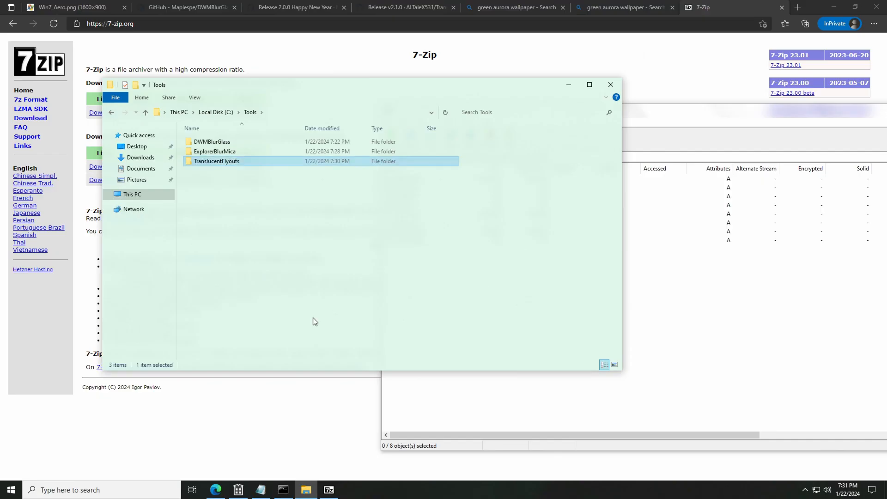
pyautogui.press('Return')
pyautogui.click(742, 283)
pyautogui.hotkey('ctrl', 'a')
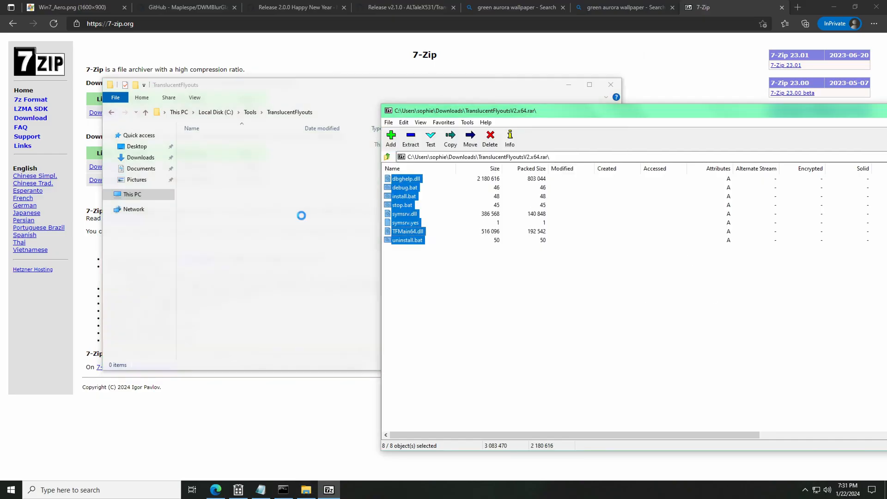
pyautogui.moveTo(301, 217); pyautogui.dragTo(304, 216)
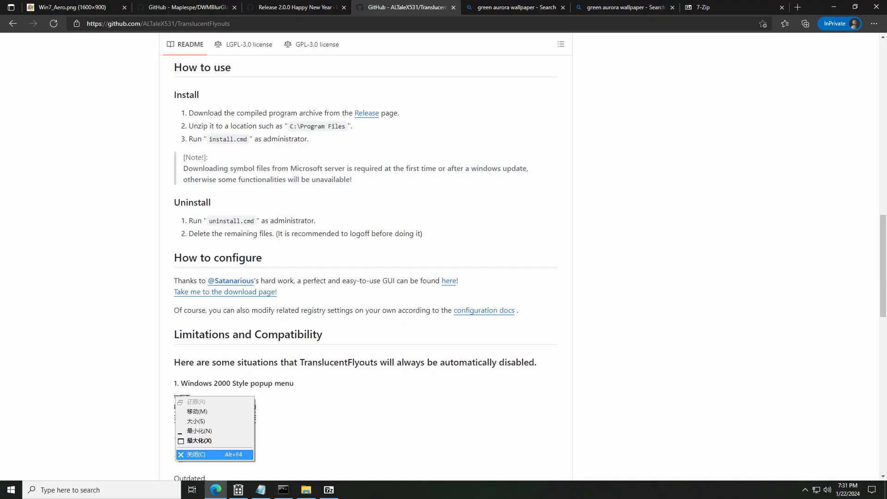
# Step: Follow the README to the TranslucentFlyoutsConfig repository, download TranslucentFlyoutsConfigV1.3.2.zip from release v1.3.2 and open the archive
pyautogui.click(447, 285)
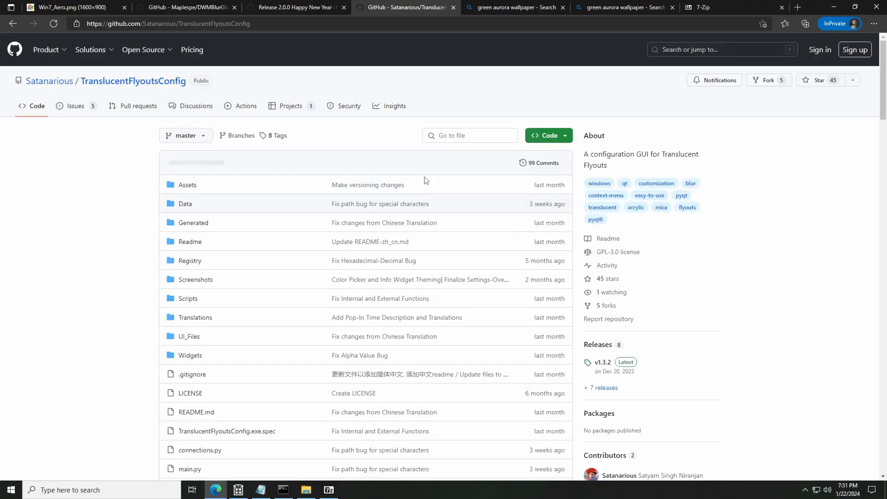
pyautogui.scroll(-1, 541, 191)
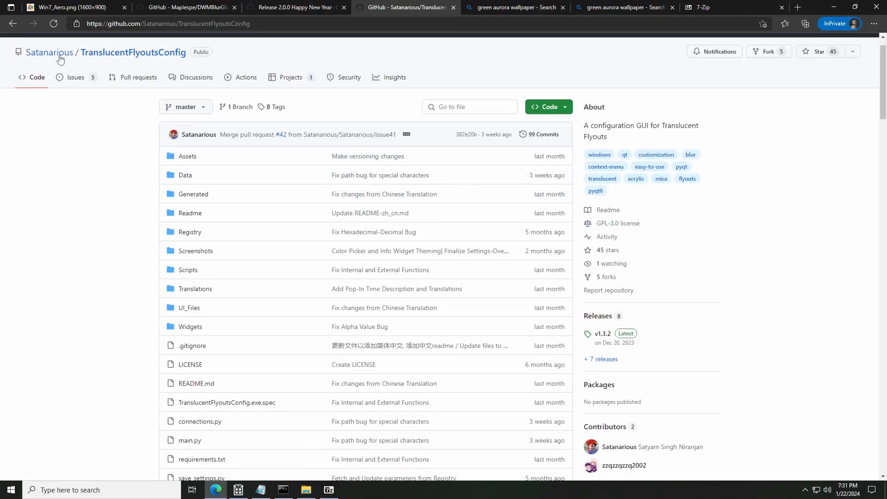
pyautogui.moveTo(38, 59)
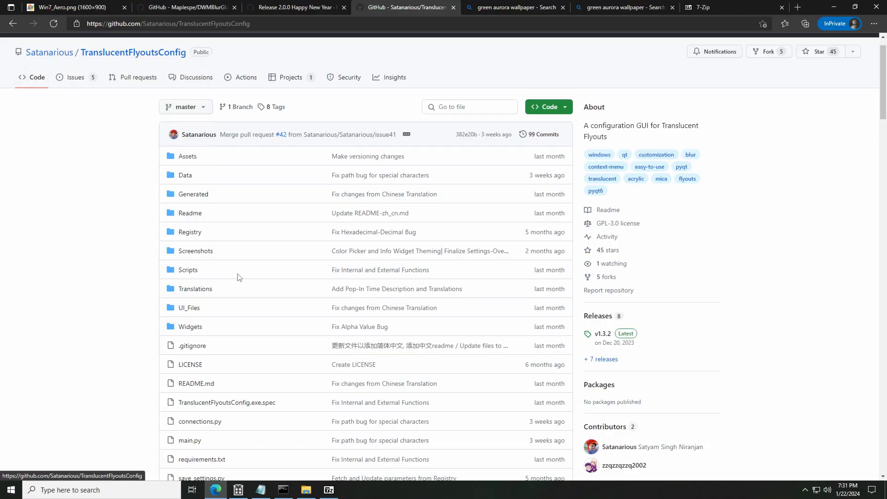
pyautogui.click(600, 335)
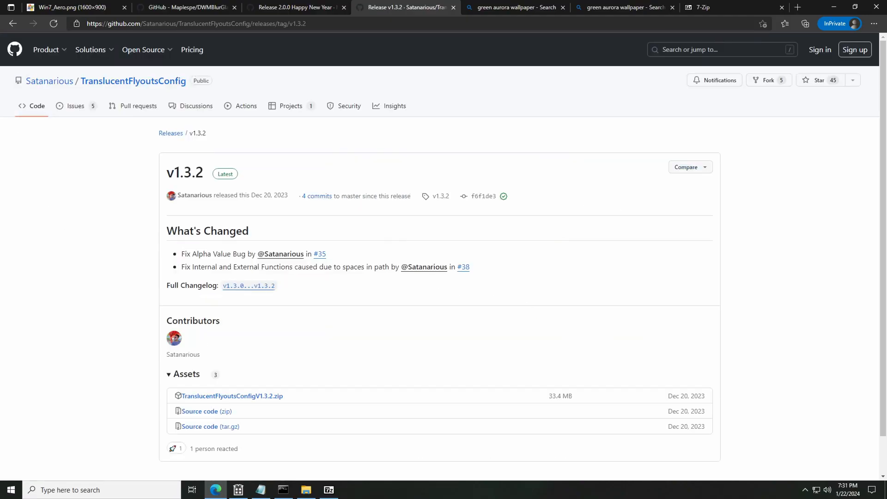
pyautogui.scroll(-1, 322, 356)
pyautogui.click(258, 356)
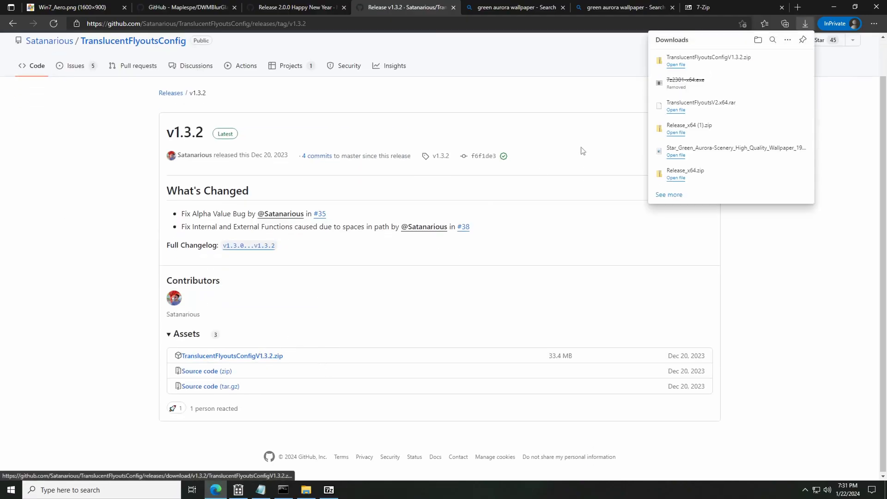
pyautogui.click(723, 60)
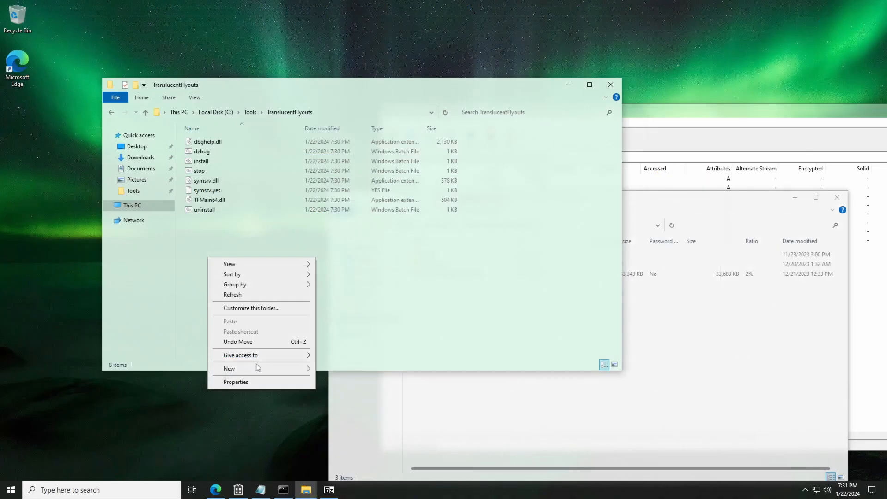
# Step: Create a config folder inside TranslucentFlyouts and copy Assets, Translations and TranslucentFlyoutsConfig from the zip into it
pyautogui.moveTo(259, 369)
pyautogui.click(325, 368)
pyautogui.write('config')
pyautogui.press('Return')
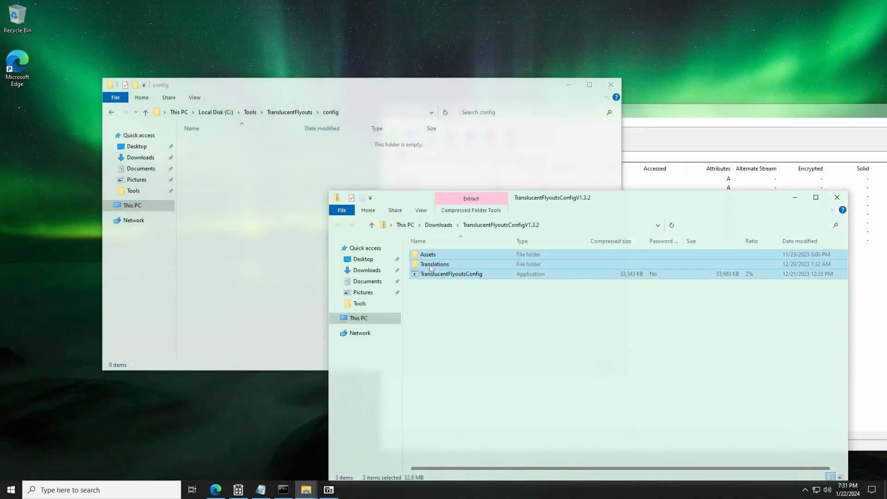
pyautogui.moveTo(430, 268); pyautogui.dragTo(259, 206)
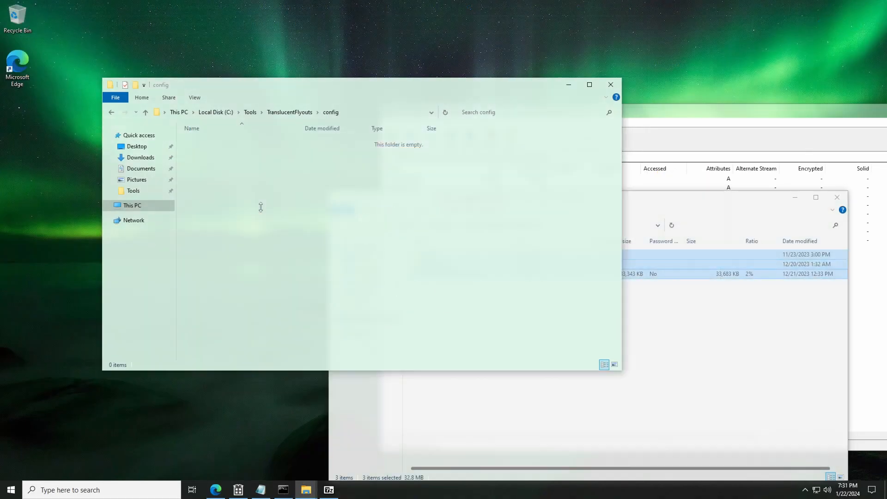
# Step: Launch TranslucentFlyoutsConfig from the config folder and allow it to run past the SmartScreen block
pyautogui.doubleClick(224, 160)
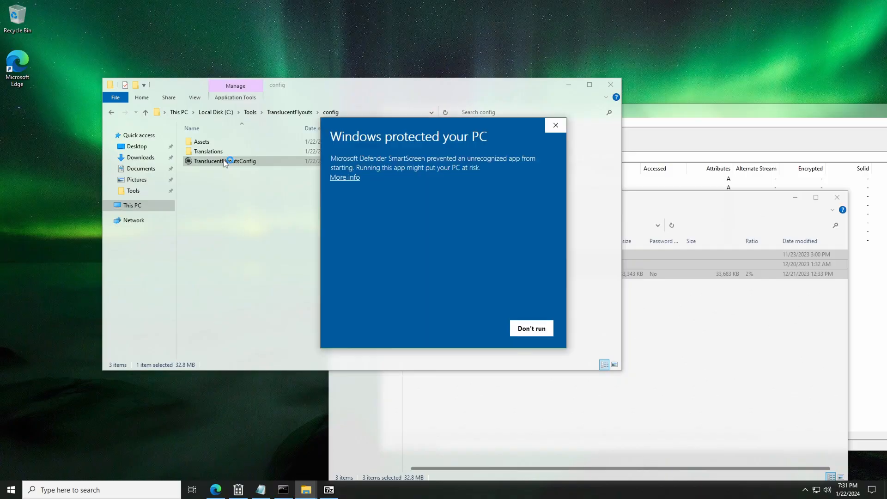
pyautogui.click(343, 179)
pyautogui.click(463, 327)
# Step: Move the config folder window aside and show the folder and desktop context menus to examine their current look
pyautogui.rightClick(463, 327)
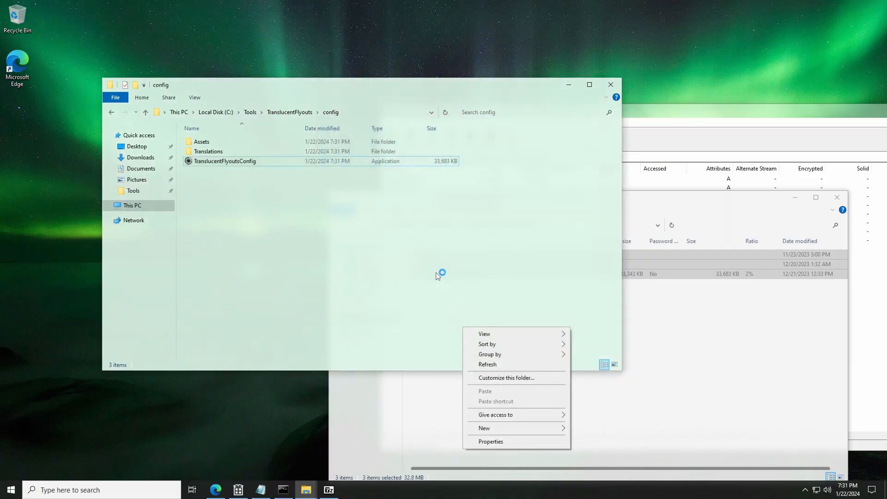
pyautogui.click(510, 91)
pyautogui.moveTo(510, 92); pyautogui.dragTo(169, 279)
pyautogui.rightClick(231, 154)
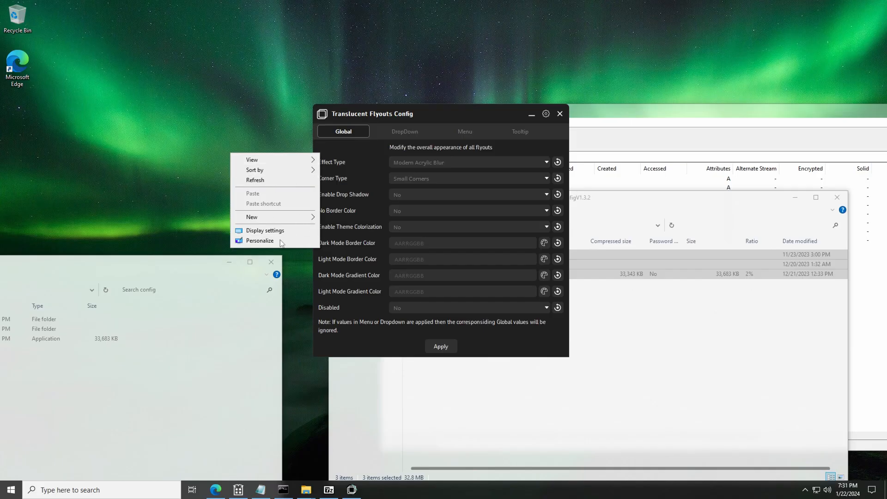
pyautogui.click(363, 230)
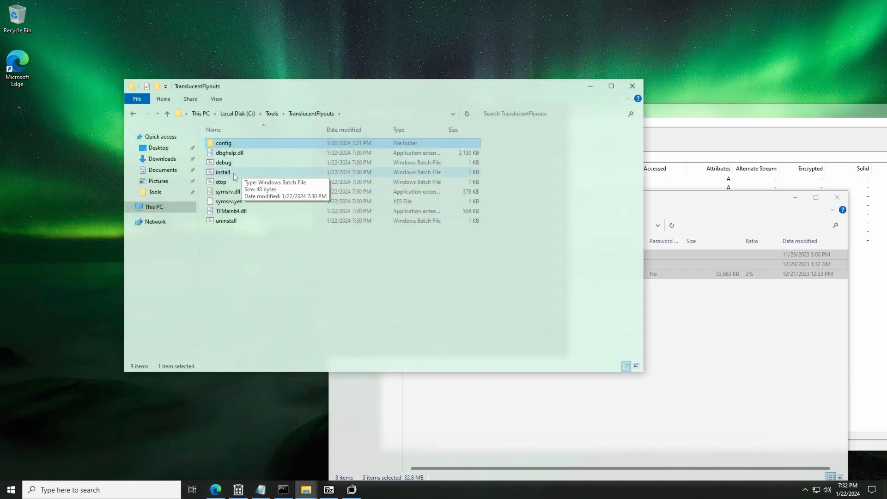
# Step: Run the TranslucentFlyouts install batch file as administrator, approve the elevation and close the console once symbol resolving finishes
pyautogui.rightClick(234, 173)
pyautogui.click(258, 209)
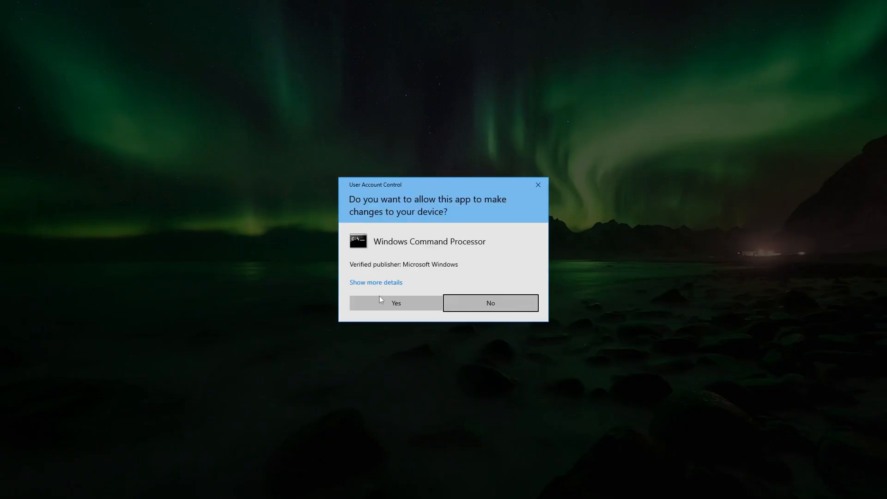
pyautogui.click(380, 300)
pyautogui.click(502, 250)
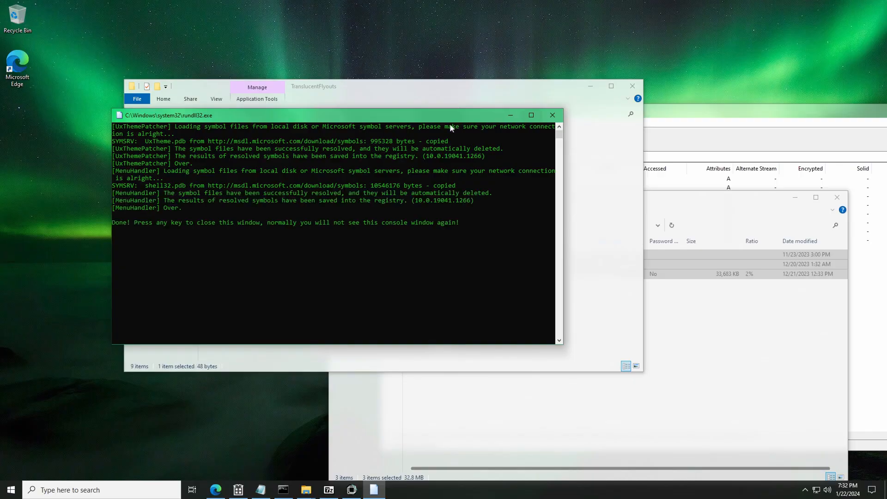
pyautogui.press('Return')
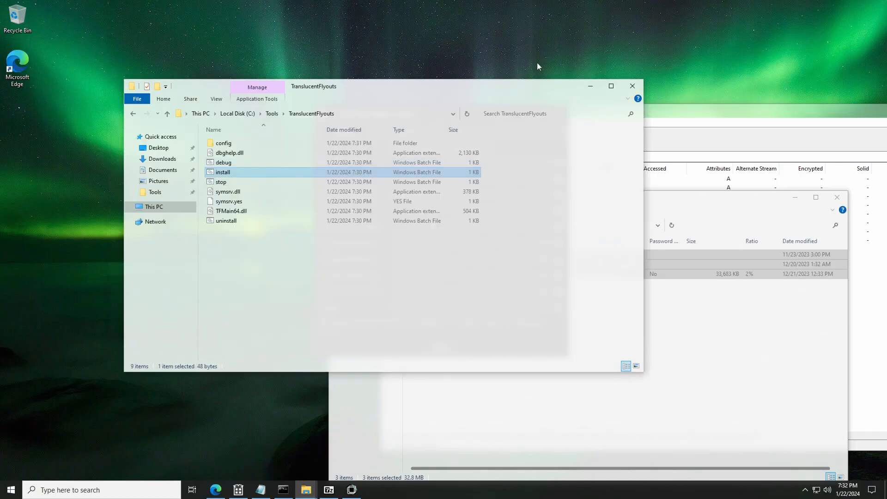
# Step: Minimize the TranslucentFlyouts folder window and restart the computer
pyautogui.click(590, 86)
pyautogui.click(10, 490)
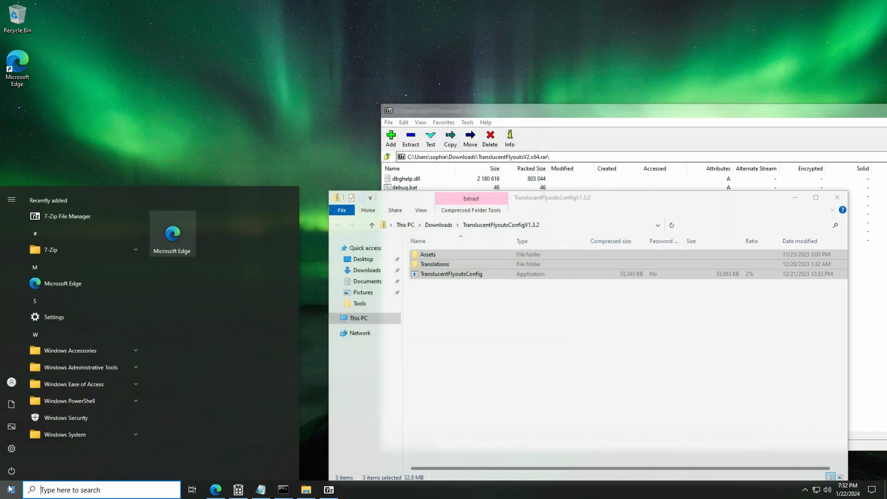
pyautogui.click(11, 469)
pyautogui.click(24, 448)
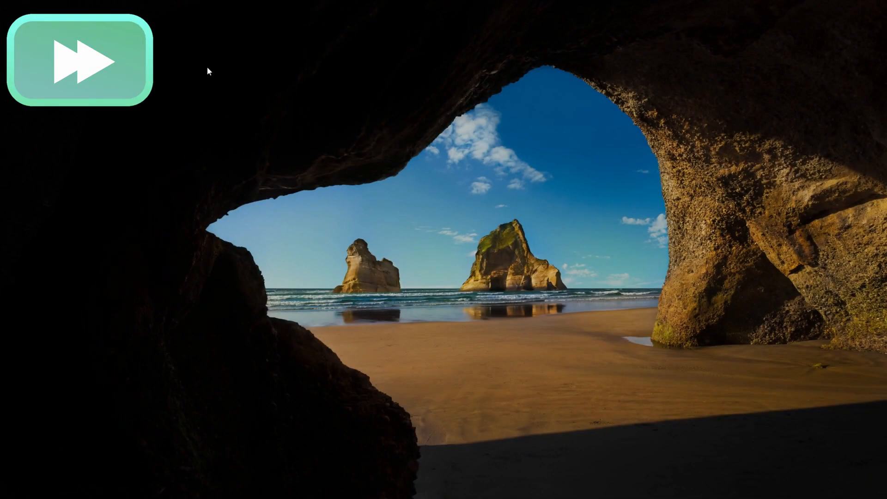
# Step: Show the taskbar and desktop context menus over the wallpaper to examine the TranslucentFlyouts effect
pyautogui.rightClick(268, 483)
pyautogui.rightClick(229, 493)
pyautogui.click(166, 359)
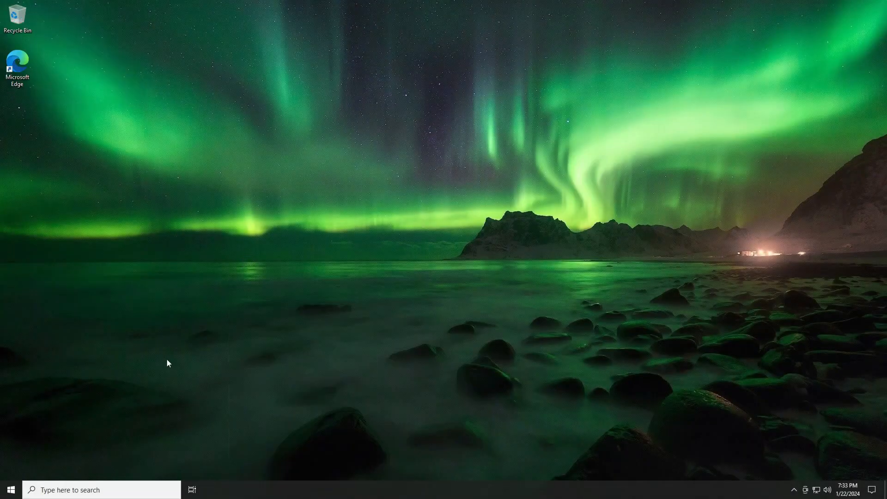
pyautogui.rightClick(290, 494)
pyautogui.moveTo(383, 287)
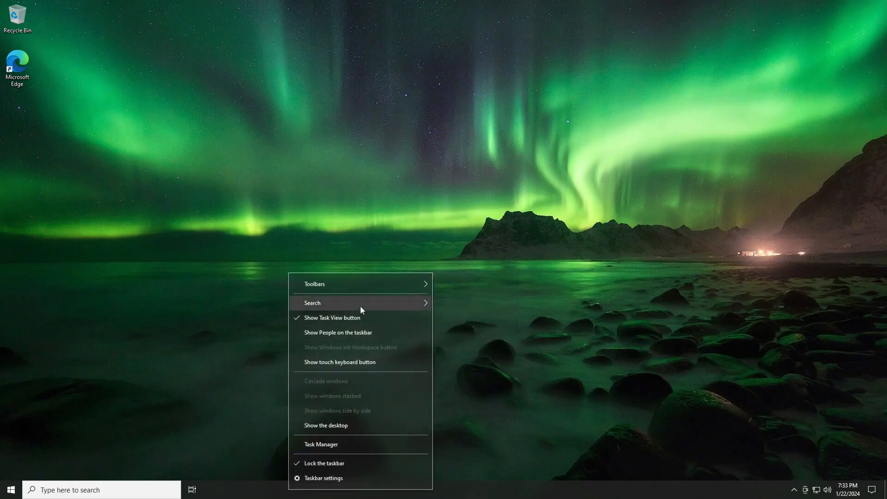
pyautogui.click(284, 126)
pyautogui.rightClick(491, 106)
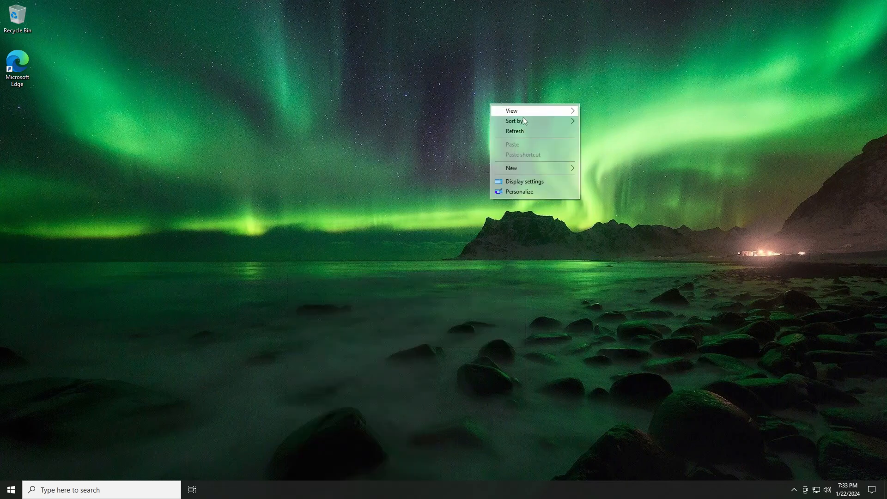
# Step: Check the desktop context menu once more and open the C:\Tools\TranslucentFlyouts\config folder in File Explorer
pyautogui.rightClick(397, 133)
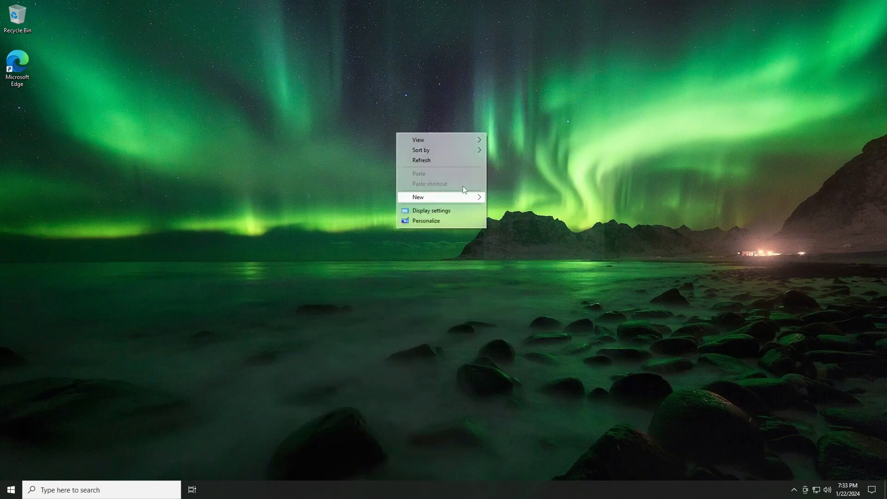
pyautogui.click(300, 196)
pyautogui.press('super+e')
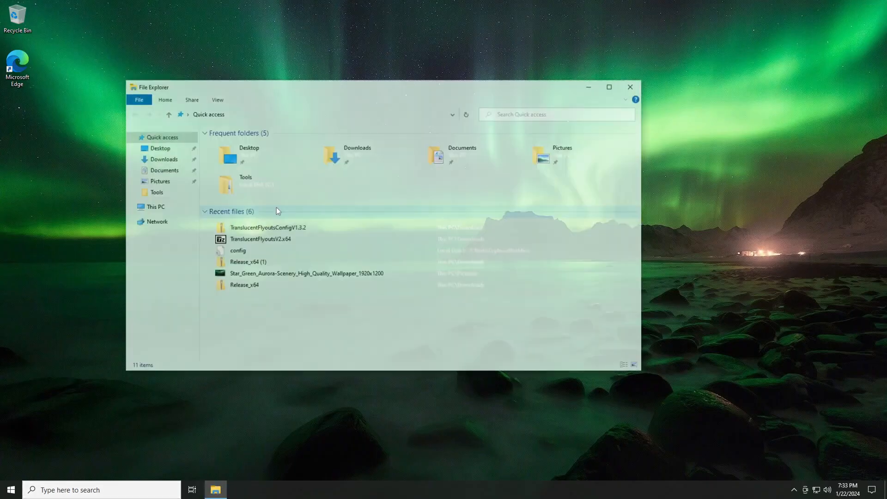
pyautogui.click(177, 207)
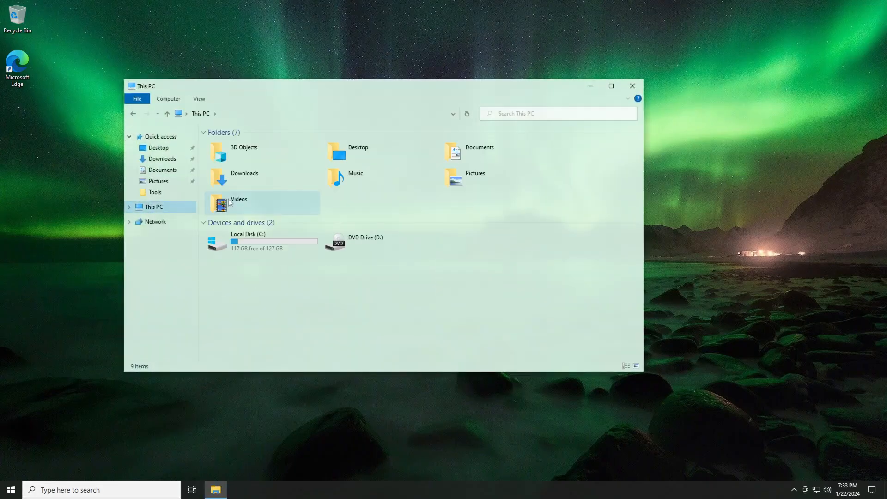
pyautogui.doubleClick(233, 235)
pyautogui.doubleClick(233, 173)
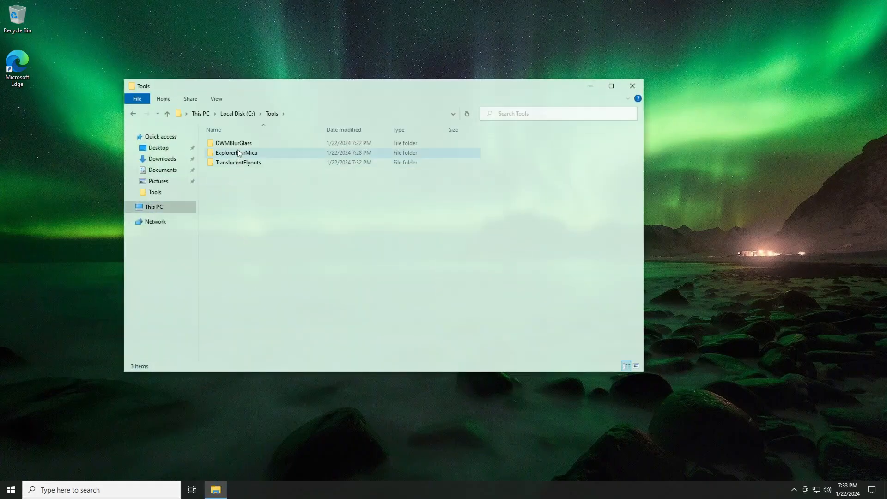
pyautogui.doubleClick(239, 162)
pyautogui.click(241, 145)
pyautogui.doubleClick(241, 145)
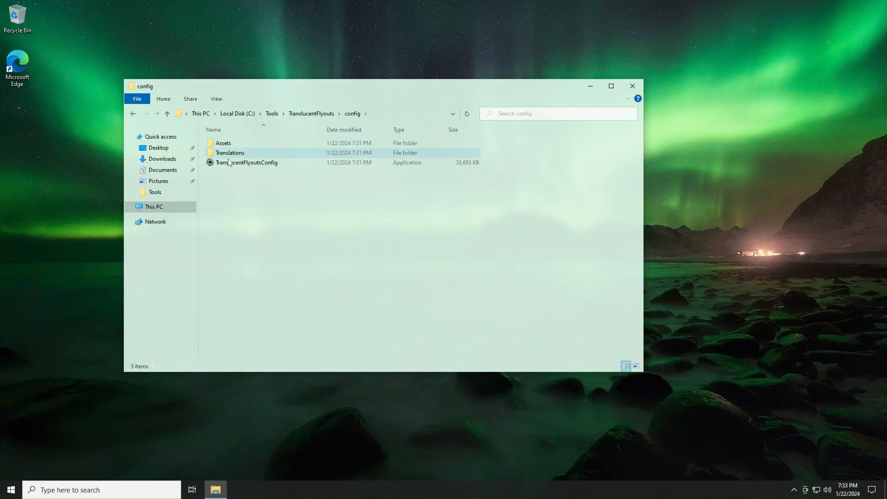
# Step: Launch TranslucentFlyoutsConfig and arrange the folder and config windows so the settings are fully visible
pyautogui.click(224, 162)
pyautogui.doubleClick(229, 162)
pyautogui.moveTo(414, 90); pyautogui.dragTo(313, 124)
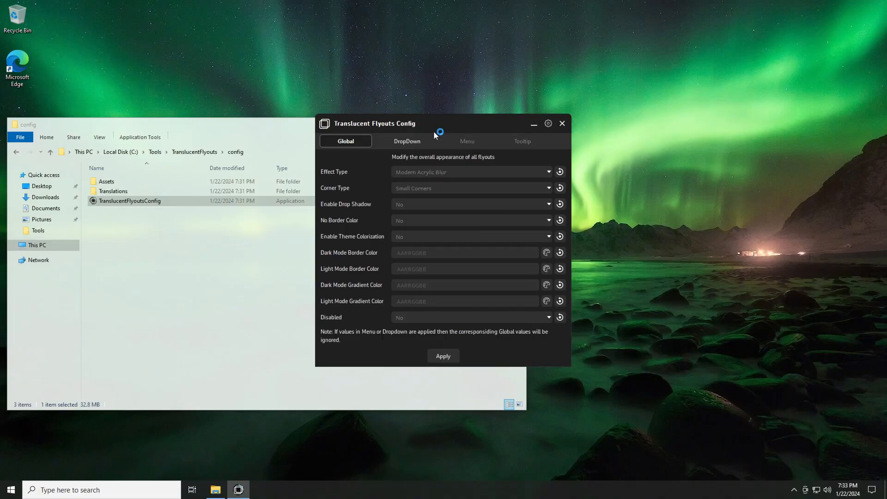
pyautogui.moveTo(436, 130); pyautogui.dragTo(452, 127)
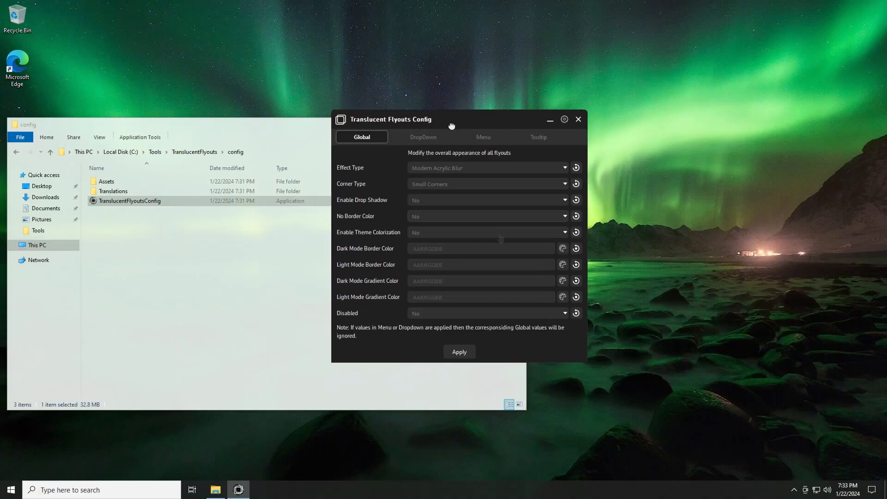
# Step: Set the global Light Mode Border Color to green 1eae45, apply the change and dismiss the confirmation
pyautogui.click(563, 264)
pyautogui.click(457, 237)
pyautogui.click(435, 211)
pyautogui.moveTo(435, 212); pyautogui.dragTo(432, 206)
pyautogui.click(457, 233)
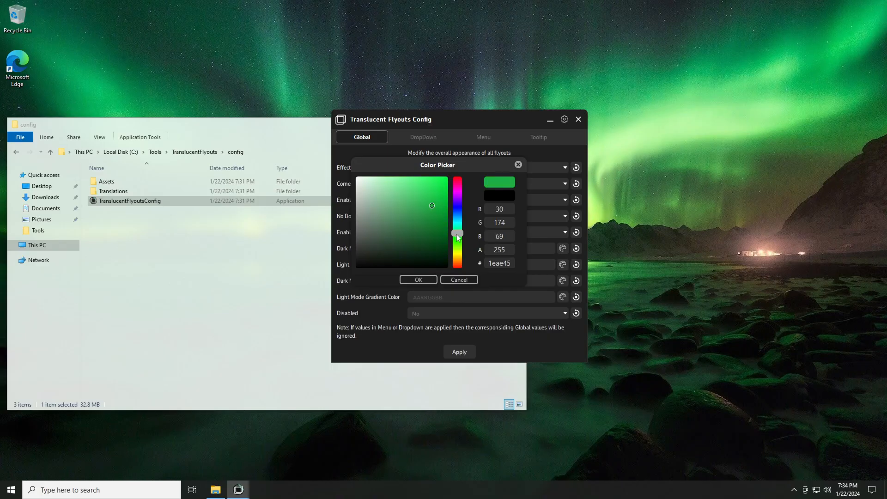
pyautogui.click(430, 279)
pyautogui.click(457, 350)
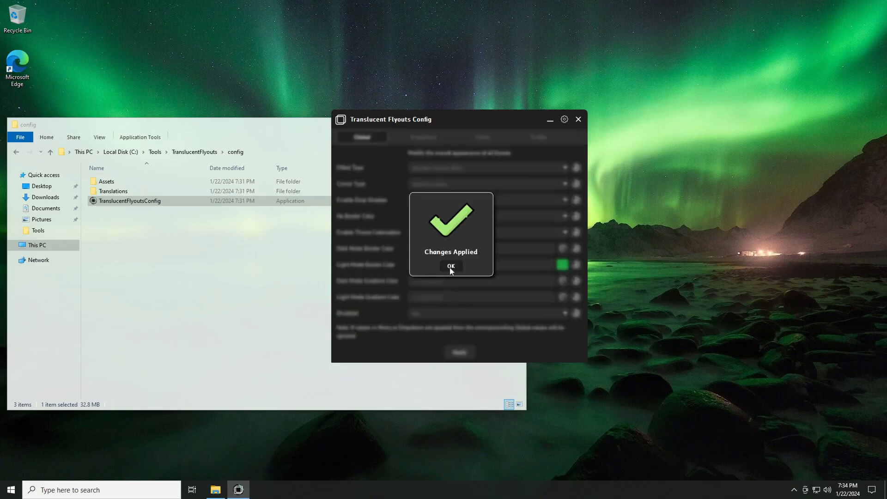
pyautogui.click(451, 272)
# Step: Show the desktop context menu beside the config window to examine the new border color
pyautogui.rightClick(180, 78)
pyautogui.click(203, 124)
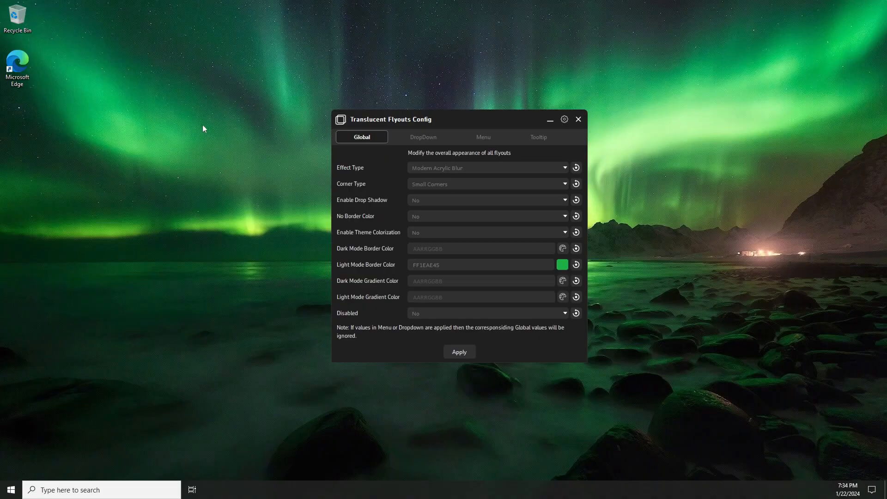
pyautogui.rightClick(132, 125)
pyautogui.moveTo(216, 188)
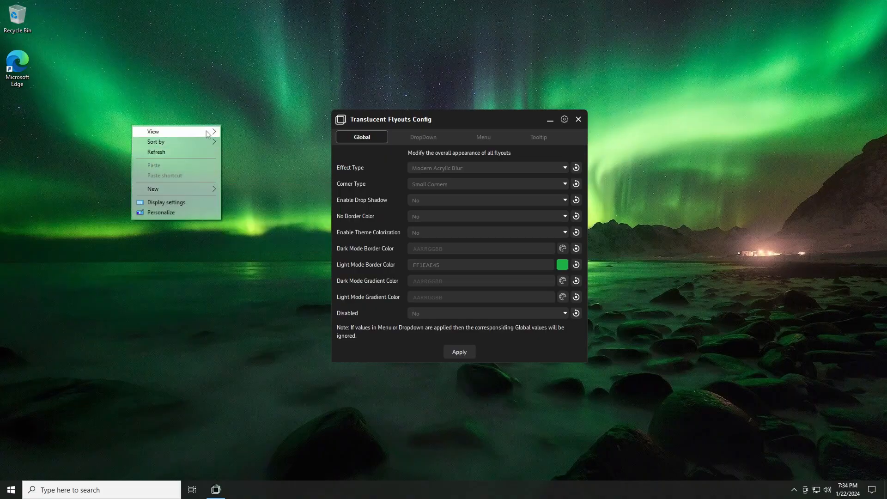
pyautogui.rightClick(307, 481)
# Step: Try the Classic Acrylic Blur effect type, apply it, and set the effect type back to Modern Acrylic Blur
pyautogui.click(439, 167)
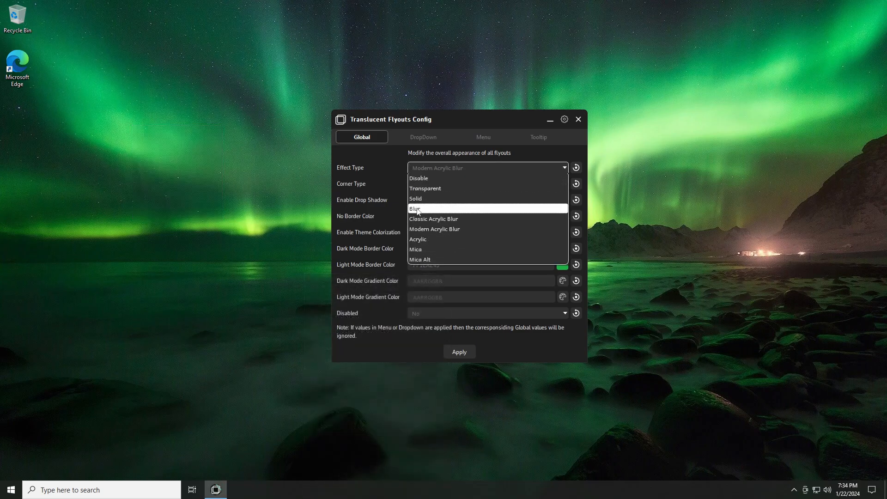
pyautogui.click(430, 219)
pyautogui.click(459, 352)
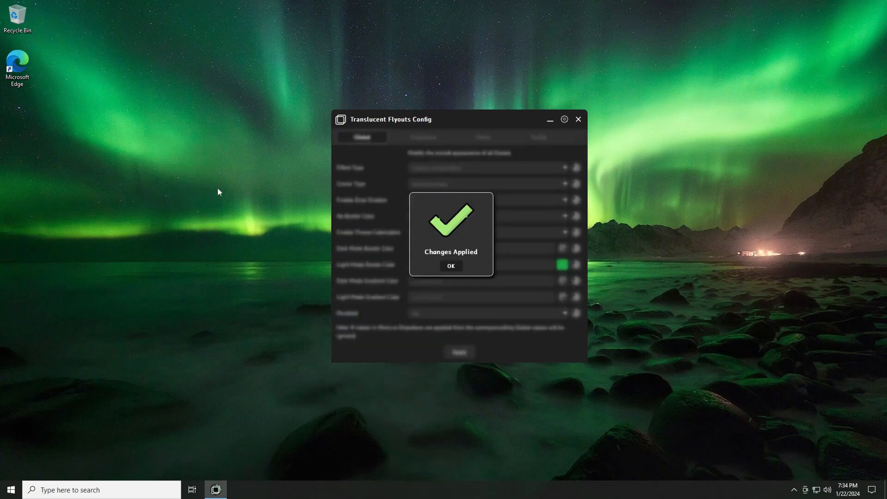
pyautogui.rightClick(196, 164)
pyautogui.click(451, 266)
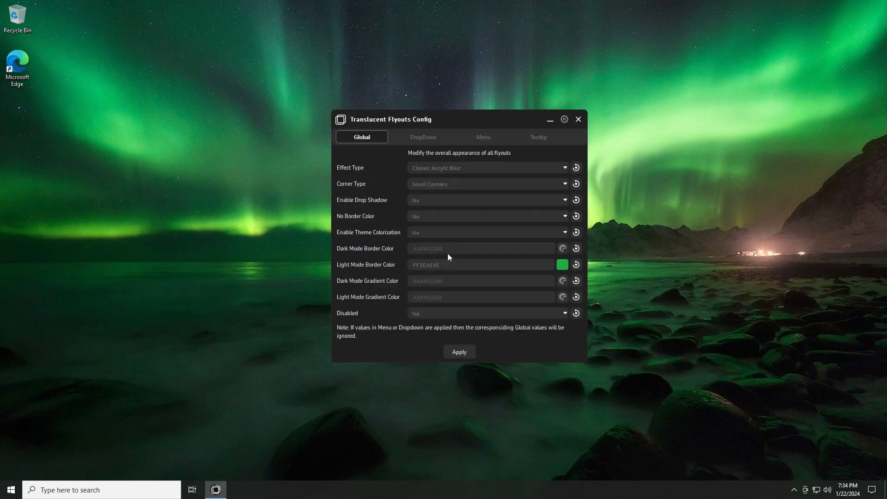
pyautogui.click(444, 171)
pyautogui.click(439, 228)
# Step: Set the global Light Mode Gradient Color to light green 7bf99d, apply it and check the desktop context menu
pyautogui.click(563, 298)
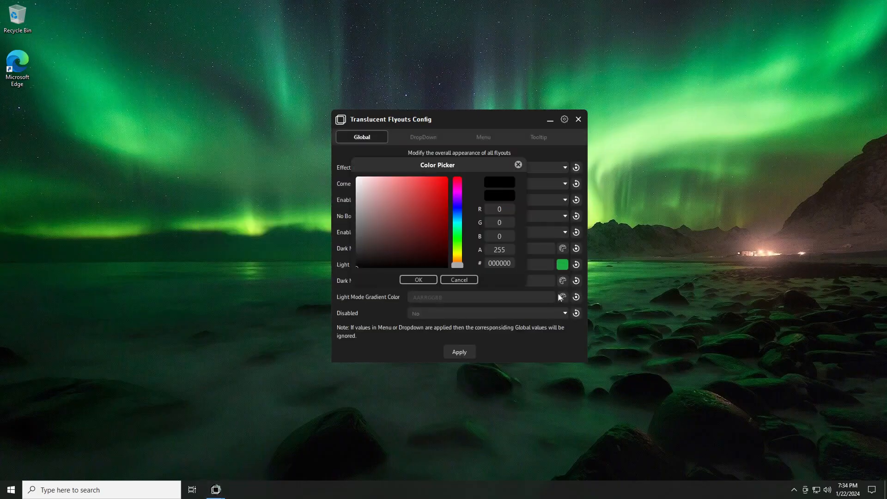
pyautogui.click(459, 242)
pyautogui.moveTo(422, 202); pyautogui.dragTo(402, 178)
pyautogui.moveTo(457, 241); pyautogui.dragTo(457, 236)
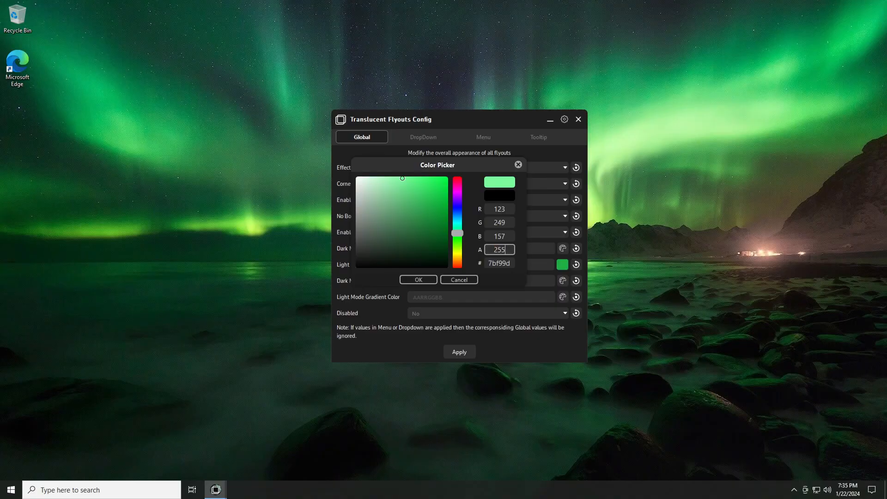
pyautogui.click(418, 280)
pyautogui.click(459, 352)
pyautogui.click(452, 316)
pyautogui.rightClick(229, 198)
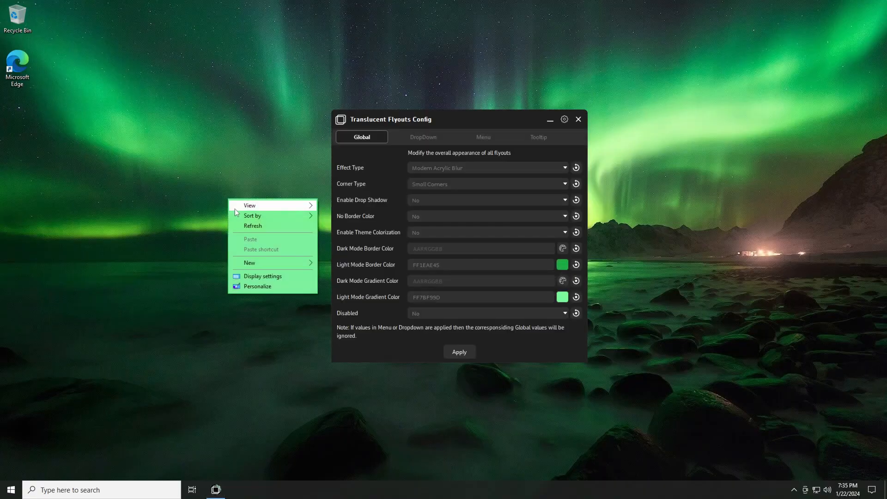
pyautogui.click(273, 156)
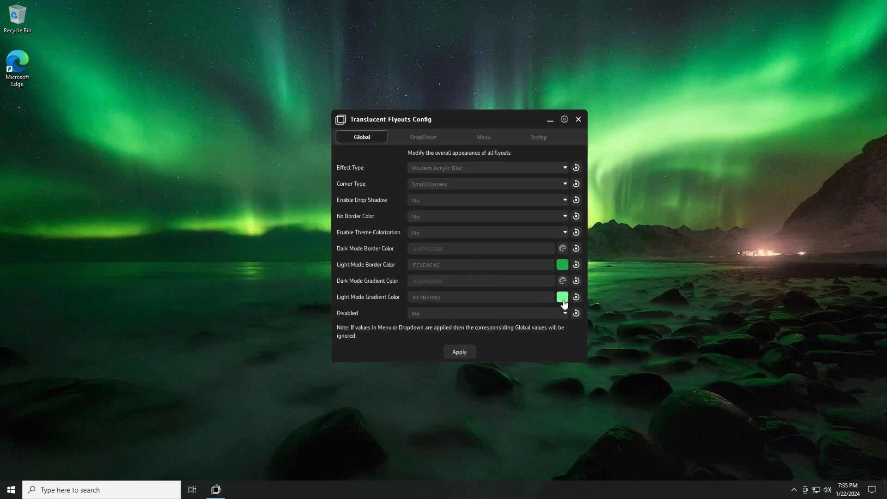
# Step: Set the Light Mode Gradient Color's alpha to 128 and apply the change
pyautogui.click(562, 298)
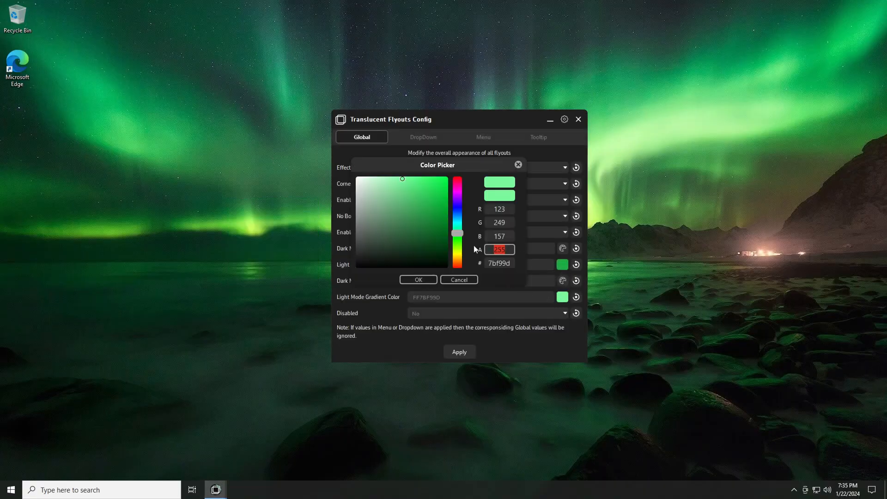
pyautogui.write('128')
pyautogui.click(418, 280)
pyautogui.click(460, 351)
# Step: Show the desktop context menu and its New submenu over different wallpaper areas to examine the translucency, and dismiss the confirmation
pyautogui.rightClick(227, 209)
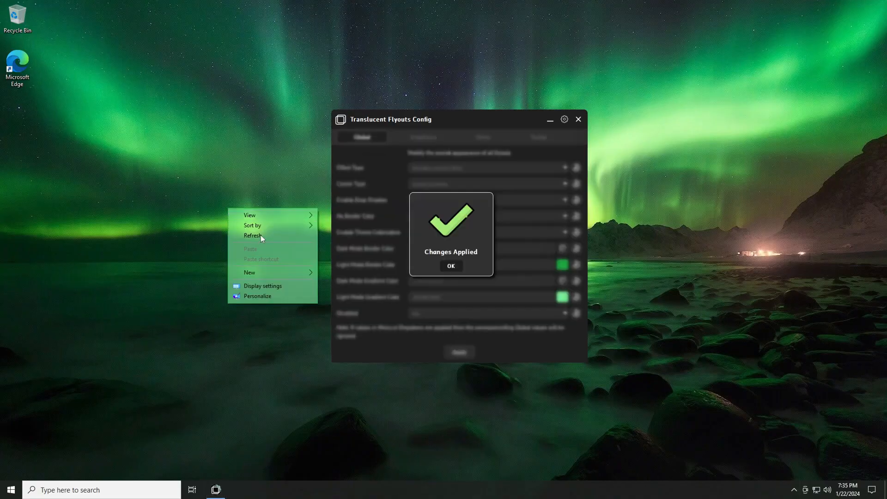
pyautogui.rightClick(255, 169)
pyautogui.rightClick(158, 143)
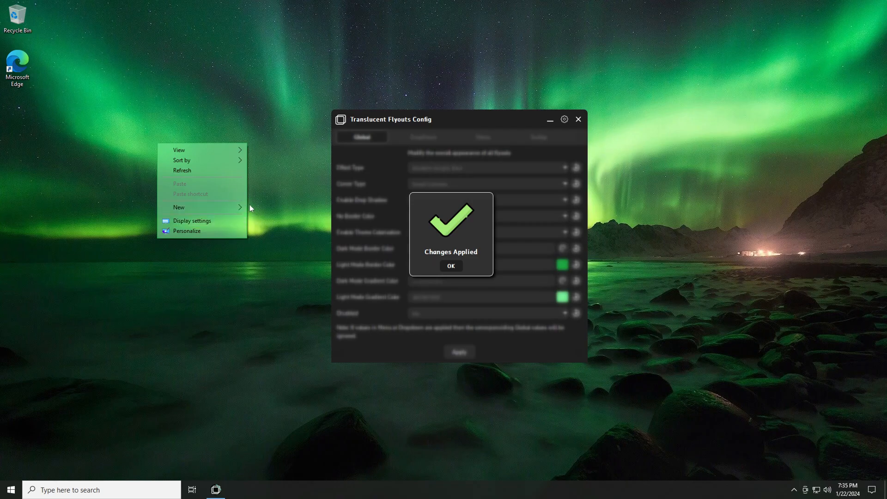
pyautogui.click(264, 190)
pyautogui.rightClick(622, 109)
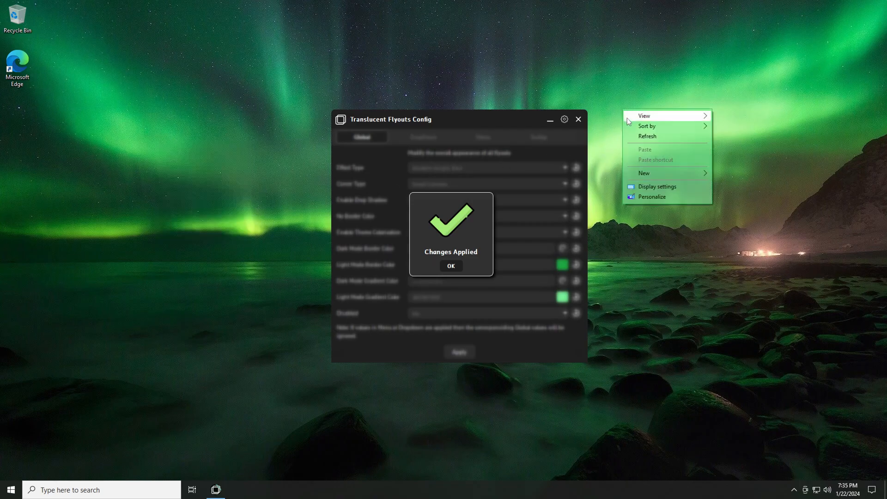
pyautogui.rightClick(641, 80)
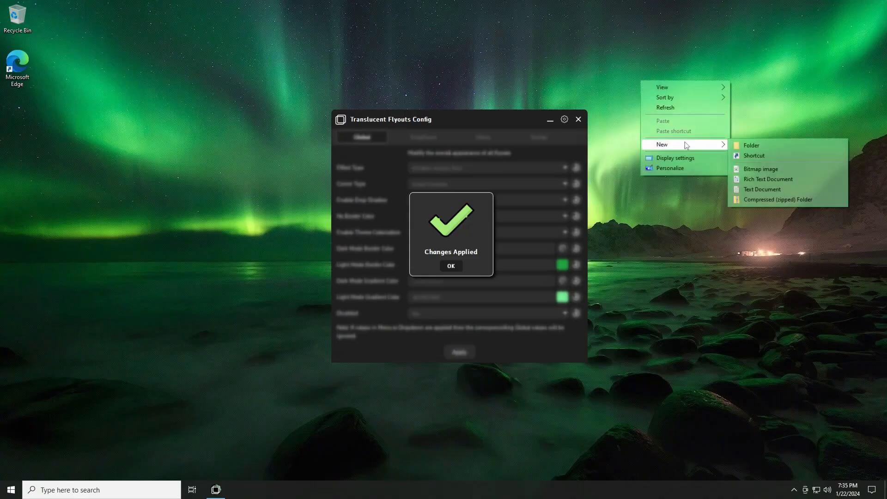
pyautogui.click(571, 44)
pyautogui.click(452, 266)
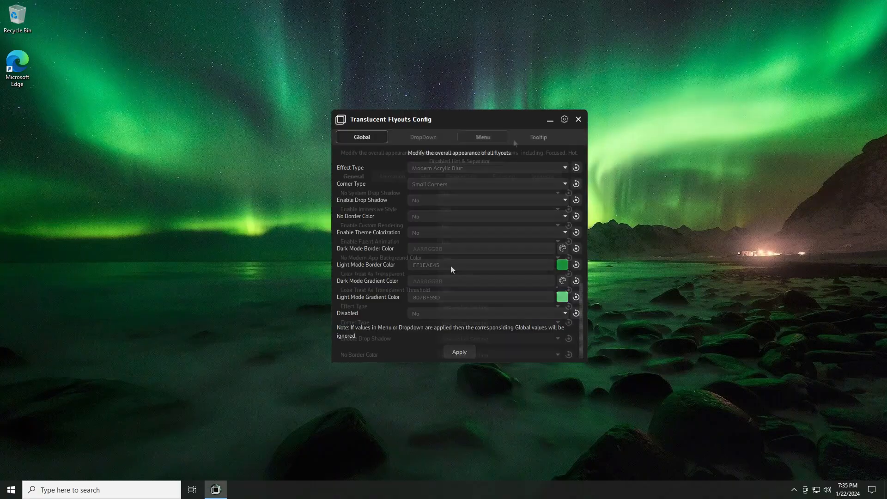
# Step: Examine the Tooltip, Menu and DropDown settings, including the menu's Animation, Hot, Disabled Hot, Focusing and Separator options, and return to Global
pyautogui.click(534, 138)
pyautogui.click(483, 137)
pyautogui.click(392, 176)
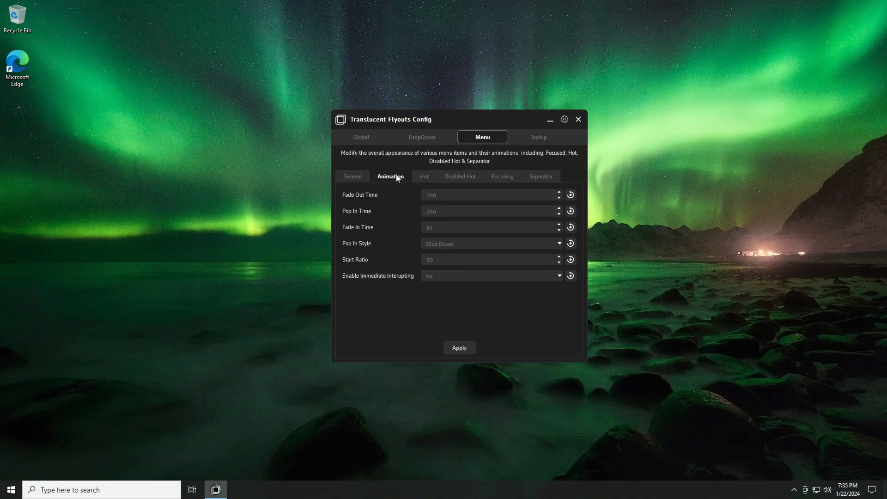
pyautogui.click(425, 179)
pyautogui.click(457, 178)
pyautogui.click(500, 178)
pyautogui.click(532, 178)
pyautogui.click(422, 137)
pyautogui.click(362, 137)
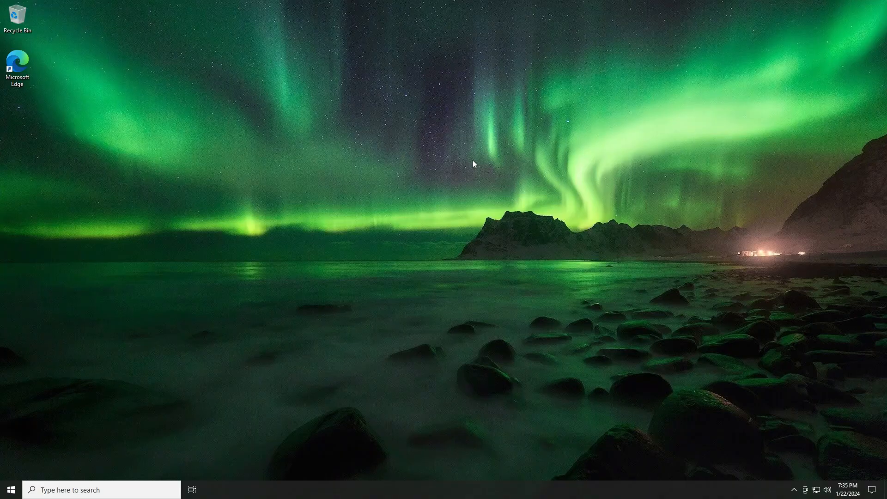
# Step: Open the Colors page of the Windows personalization settings and choose the bright green Windows color as the accent color
pyautogui.click(11, 490)
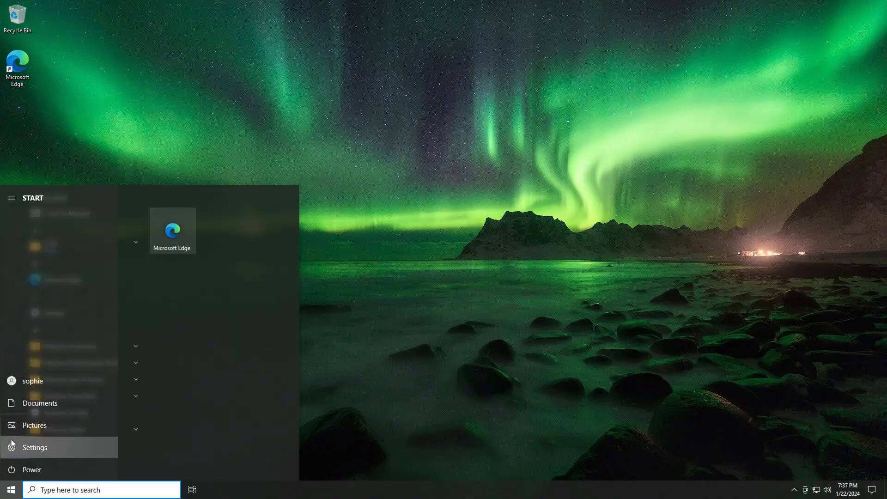
pyautogui.click(18, 448)
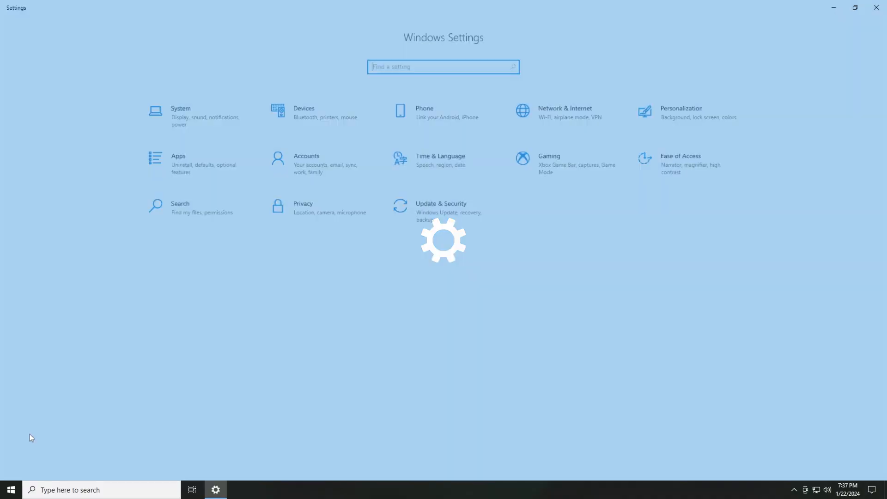
pyautogui.click(670, 120)
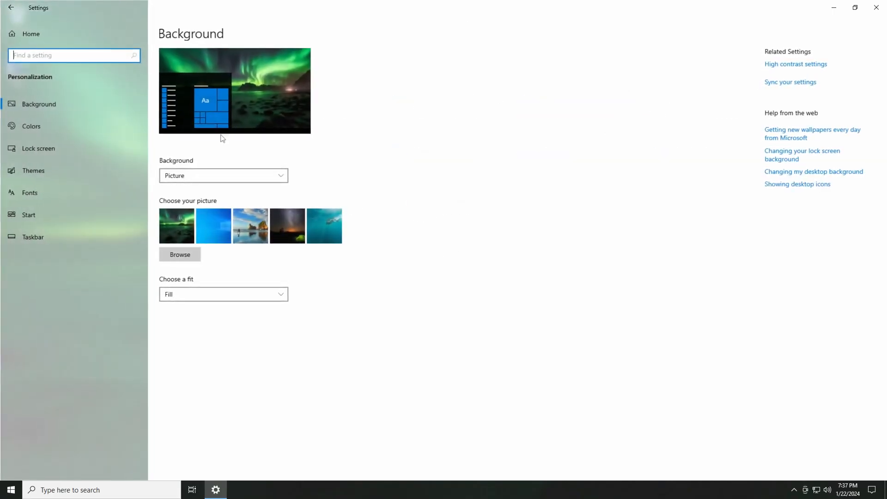
pyautogui.click(67, 129)
pyautogui.scroll(-3, 208, 237)
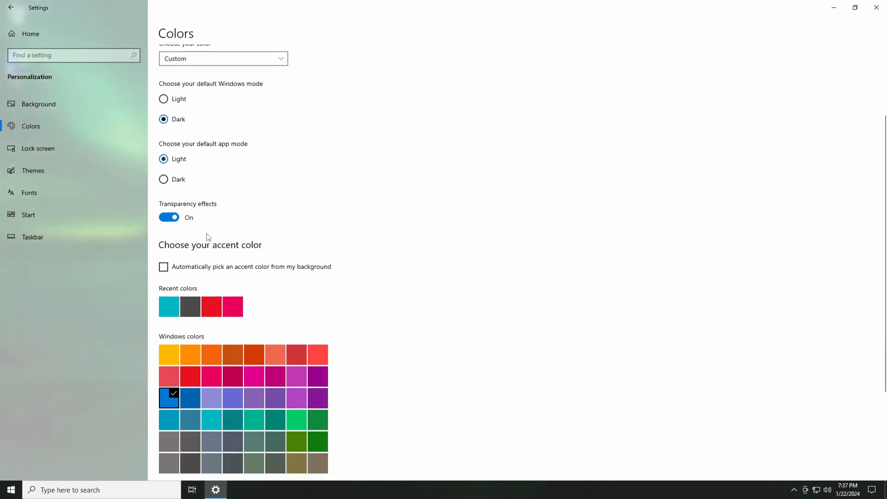
pyautogui.scroll(-1, 208, 237)
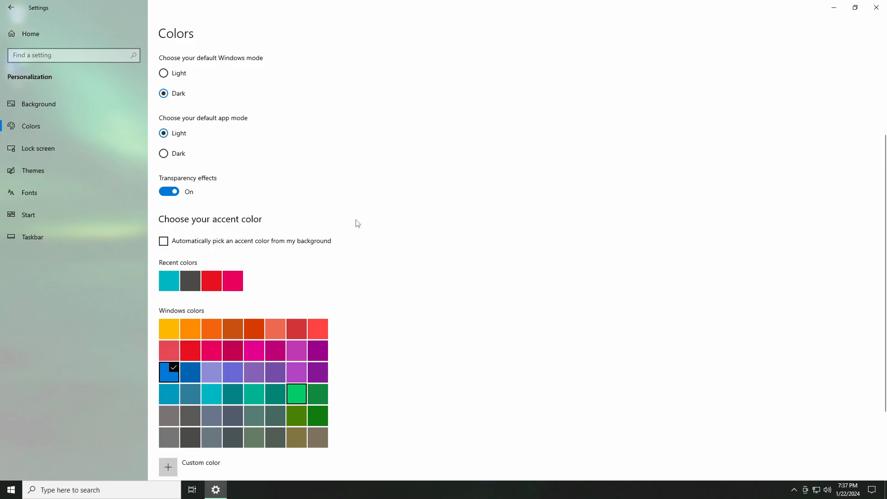
pyautogui.scroll(3, 299, 215)
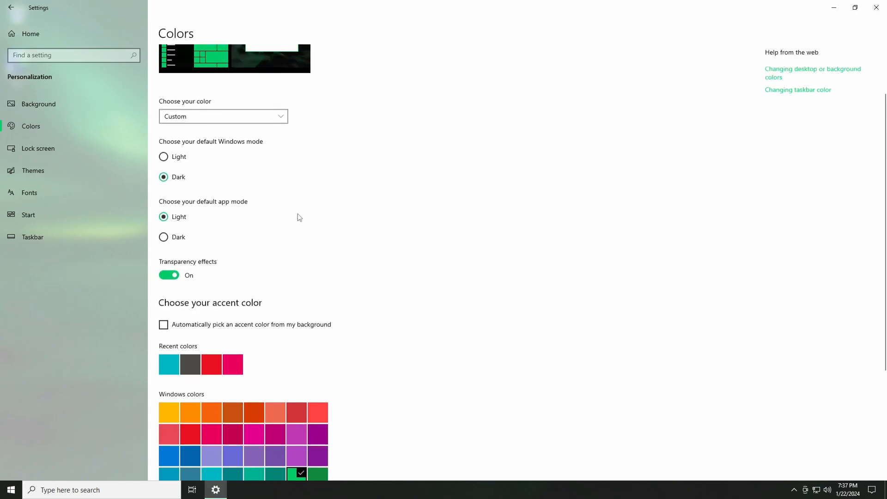
# Step: Show the accent color on Start, taskbar, and action center, and restore the Settings window to a smaller size
pyautogui.scroll(-5, 300, 215)
pyautogui.click(227, 414)
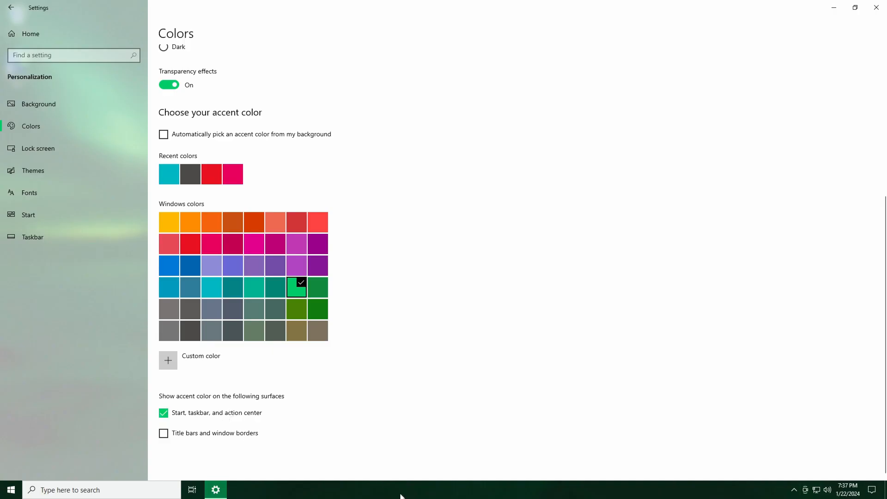
pyautogui.doubleClick(338, 11)
pyautogui.scroll(-5, 388, 208)
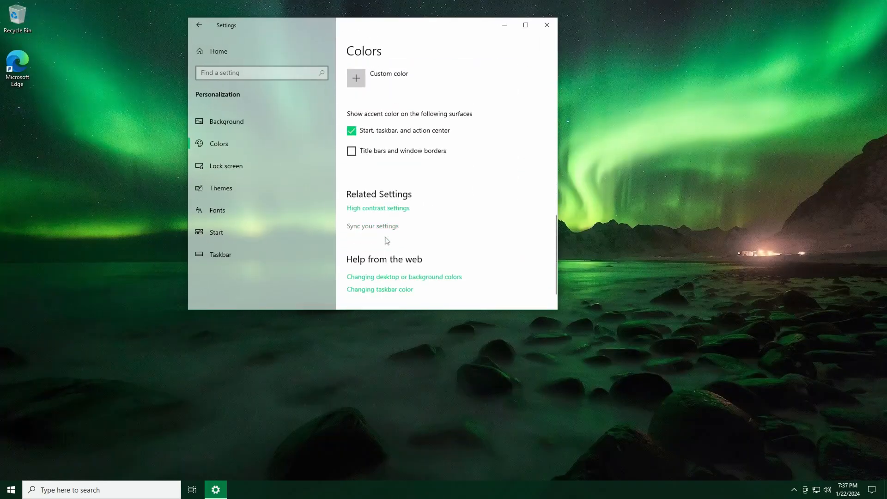
pyautogui.click(392, 134)
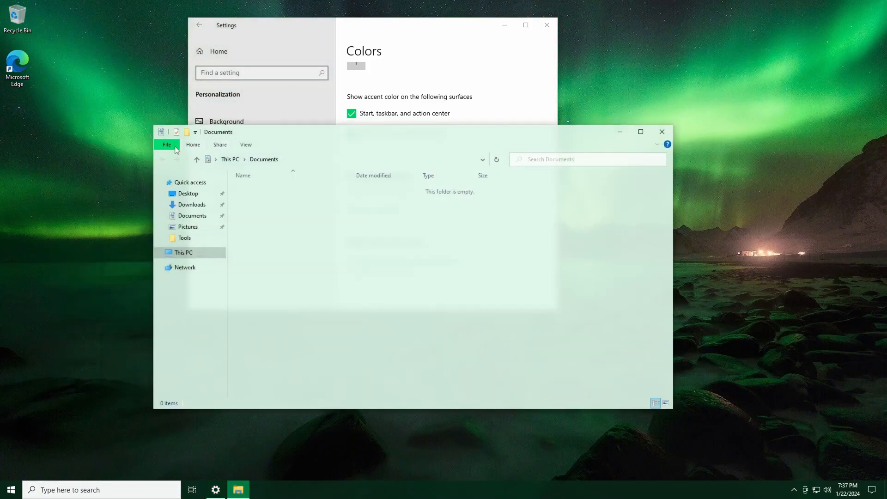
# Step: Show the Start menu, move the Documents window clear of Settings to examine its translucency, and return to Settings
pyautogui.click(11, 490)
pyautogui.moveTo(350, 136); pyautogui.dragTo(522, 180)
pyautogui.click(511, 97)
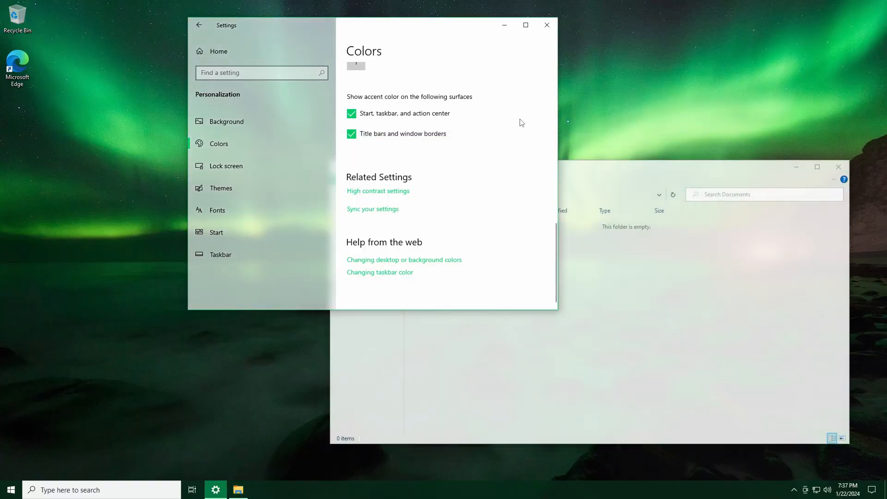
# Step: Open the Mouse pointer page of the Ease of Access settings and enlarge the Settings window
pyautogui.click(301, 52)
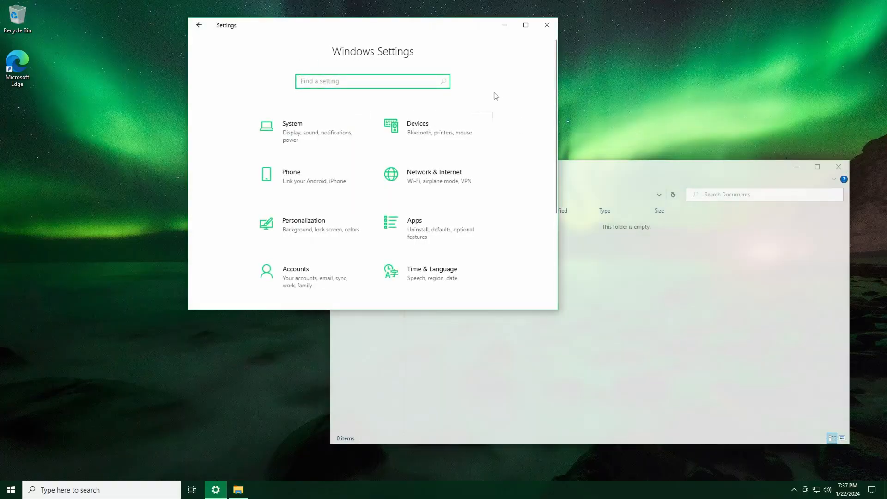
pyautogui.scroll(-2, 497, 96)
pyautogui.click(481, 203)
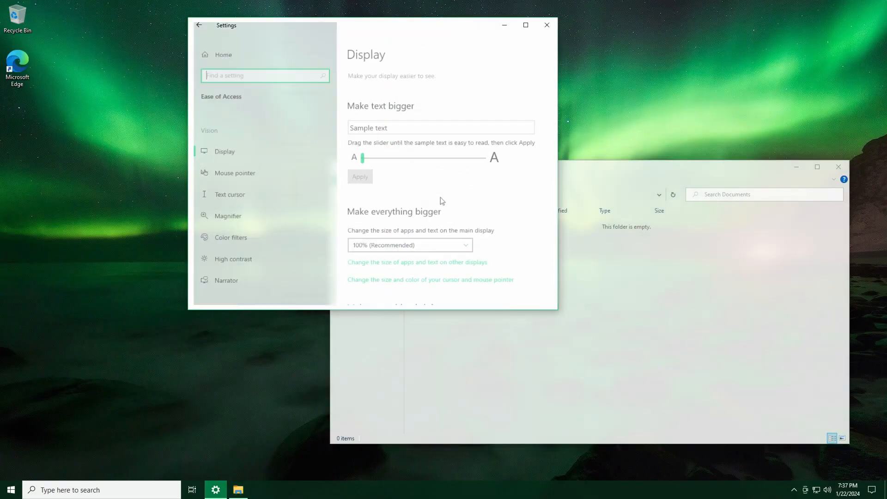
pyautogui.click(256, 175)
pyautogui.moveTo(556, 310); pyautogui.dragTo(610, 357)
# Step: Switch the pointer color to Custom and pick a light green custom pointer color
pyautogui.click(480, 184)
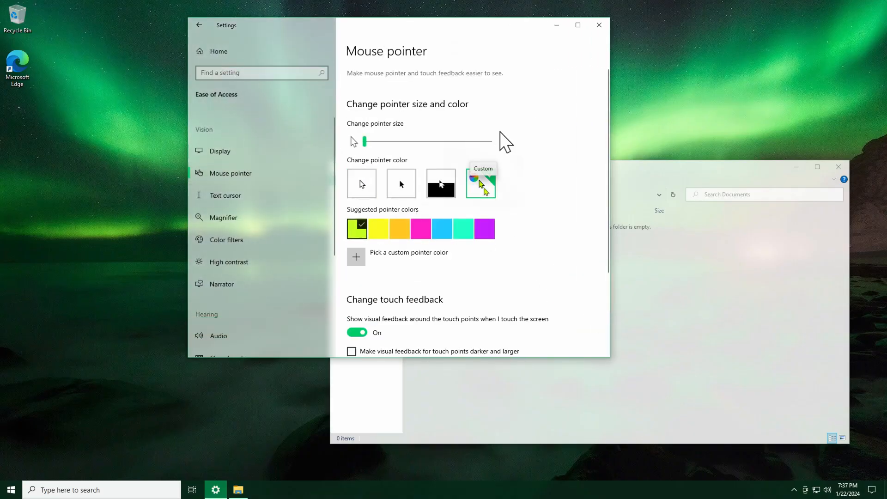
pyautogui.click(354, 252)
pyautogui.moveTo(362, 115); pyautogui.dragTo(376, 174)
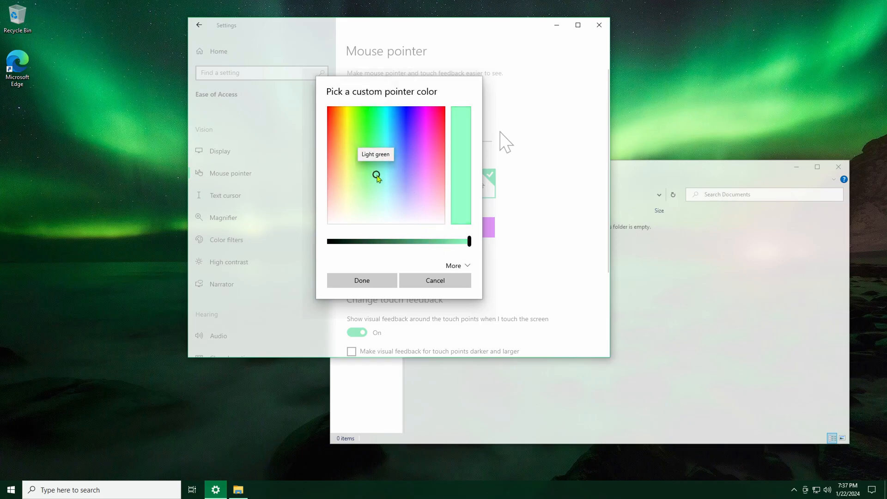
pyautogui.click(380, 279)
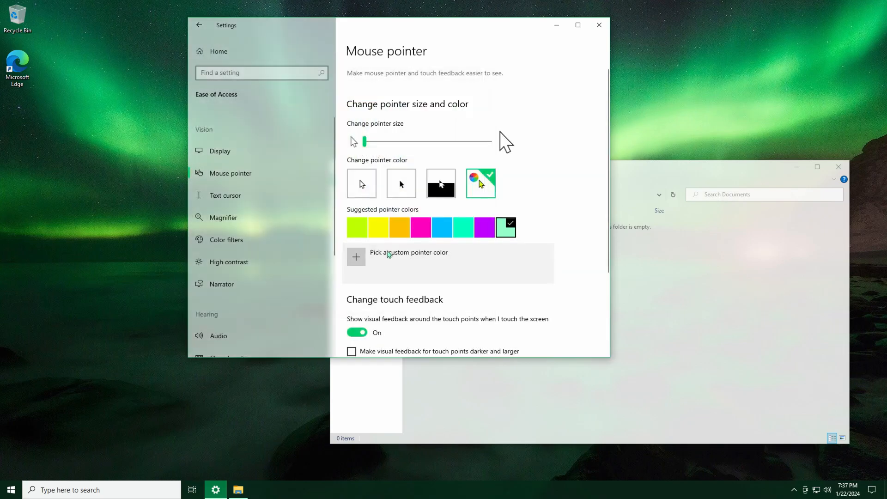
# Step: Increase the mouse pointer size slightly and look over the rest of the Mouse pointer page
pyautogui.moveTo(370, 146)
pyautogui.moveTo(370, 147); pyautogui.dragTo(374, 146)
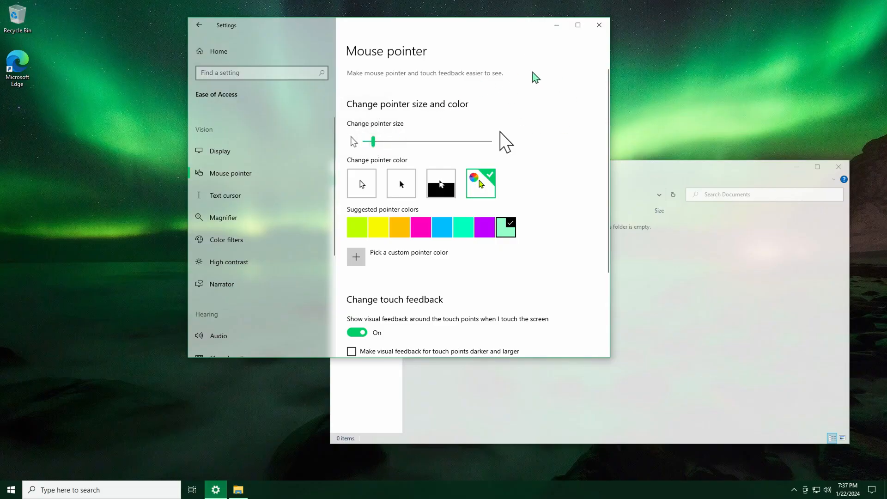
pyautogui.scroll(-3, 526, 139)
pyautogui.scroll(3, 526, 139)
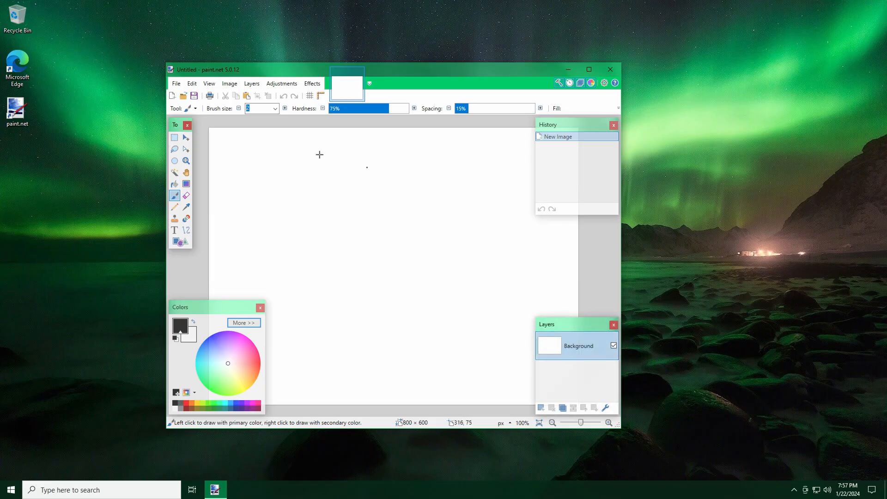
# Step: Draw a rectangular selection about 347 × 247 px in paint.net to show the selection color, and minimize the window
pyautogui.click(175, 138)
pyautogui.moveTo(270, 161); pyautogui.dragTo(430, 276)
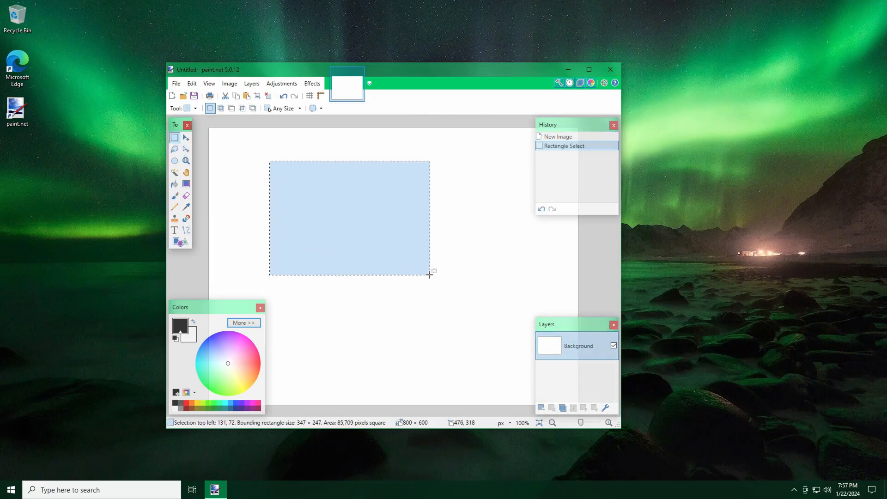
pyautogui.click(568, 70)
# Step: Launch Registry Editor via a search for regedit, allow it to run, and open HKEY_CURRENT_USER\Control Panel\Colors
pyautogui.click(92, 488)
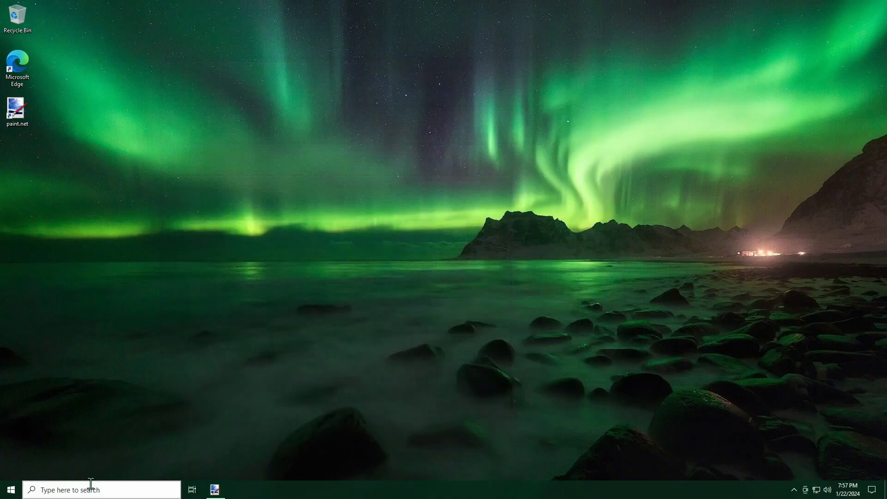
pyautogui.write('regedit')
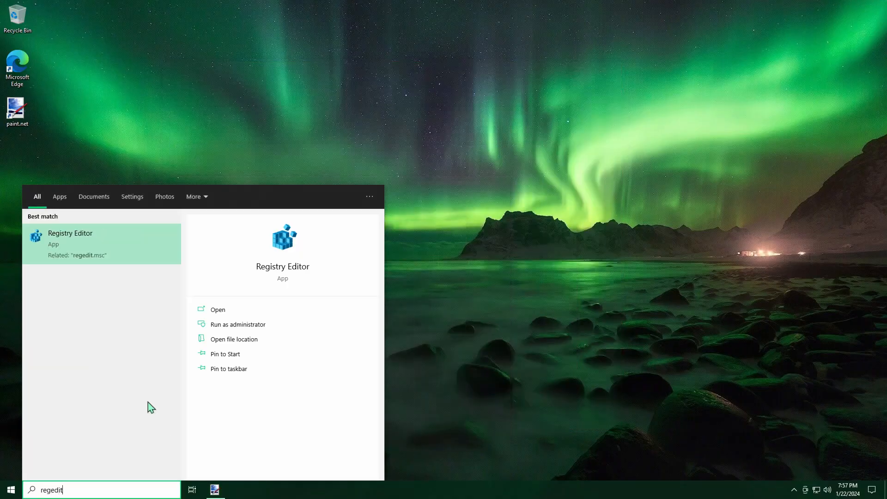
pyautogui.press('Return')
pyautogui.click(383, 303)
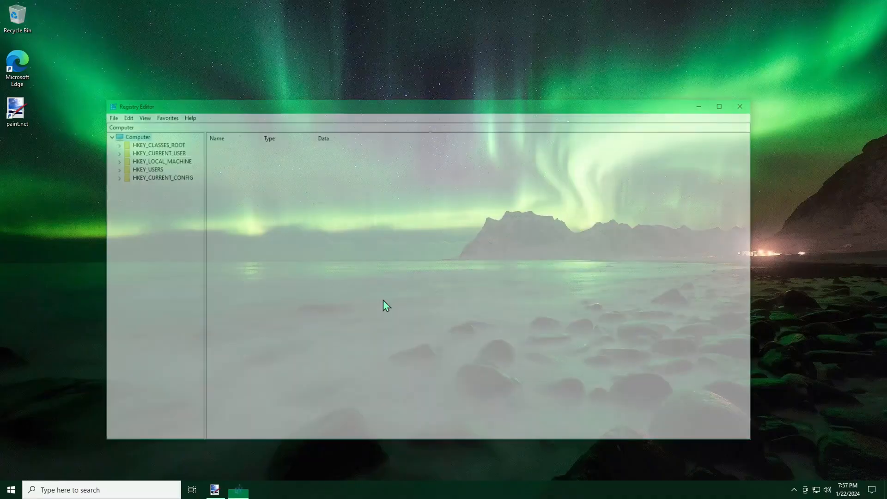
pyautogui.doubleClick(163, 151)
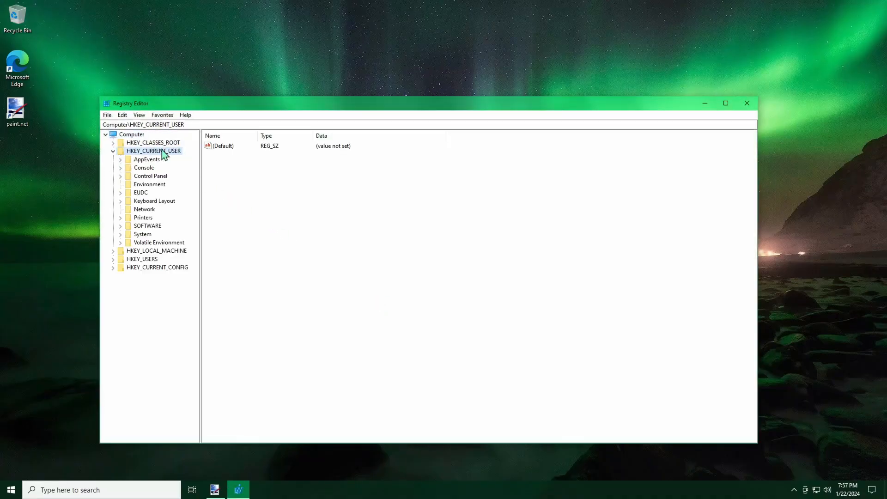
pyautogui.doubleClick(153, 176)
pyautogui.click(149, 210)
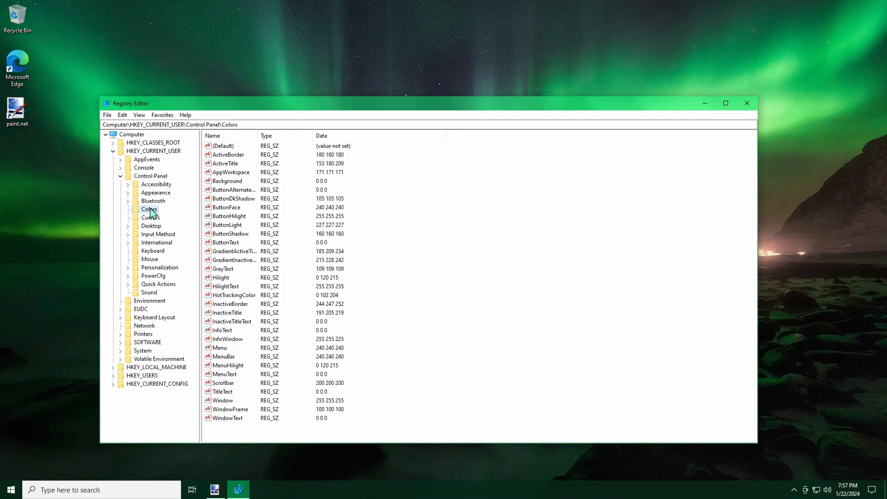
# Step: Open the Hilight value, paste a screenshot of its dialog into paint.net, and sample the green title bar color to show its RGB values
pyautogui.doubleClick(220, 279)
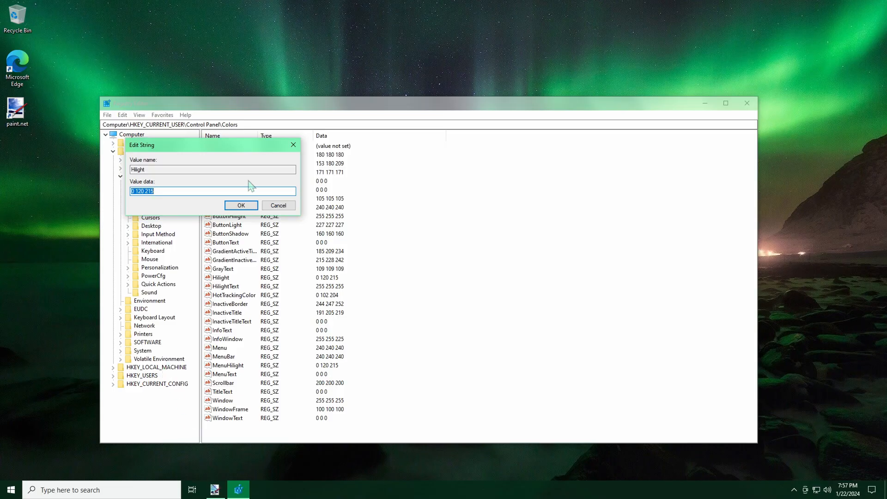
pyautogui.click(217, 490)
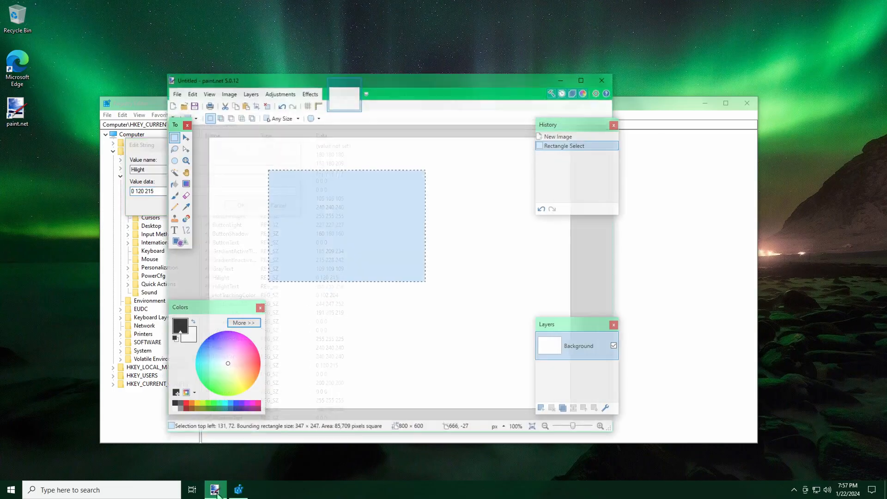
pyautogui.hotkey('ctrl', 'v')
pyautogui.click(320, 304)
pyautogui.press('k')
pyautogui.scroll(4, 463, 277)
pyautogui.scroll(1, 462, 282)
pyautogui.click(344, 238)
pyautogui.click(256, 315)
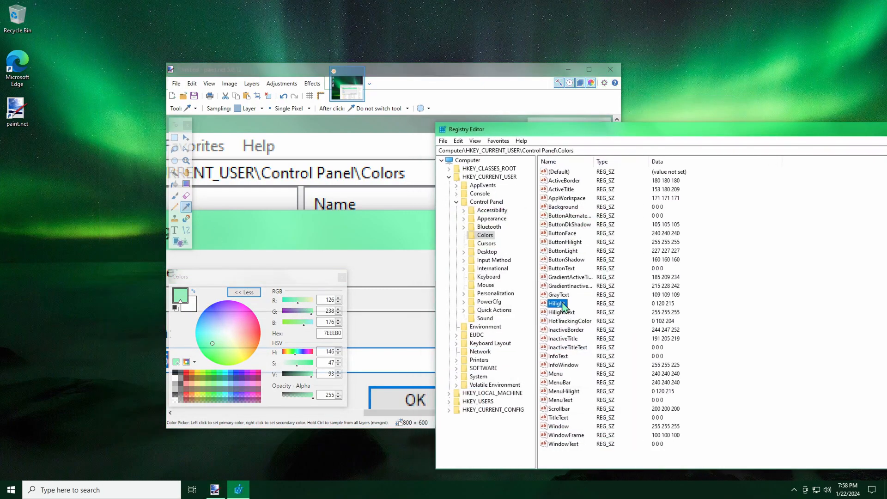
# Step: Set the Hilight registry value to 126 238 176
pyautogui.doubleClick(568, 303)
pyautogui.moveTo(532, 174); pyautogui.dragTo(446, 259)
pyautogui.write('126')
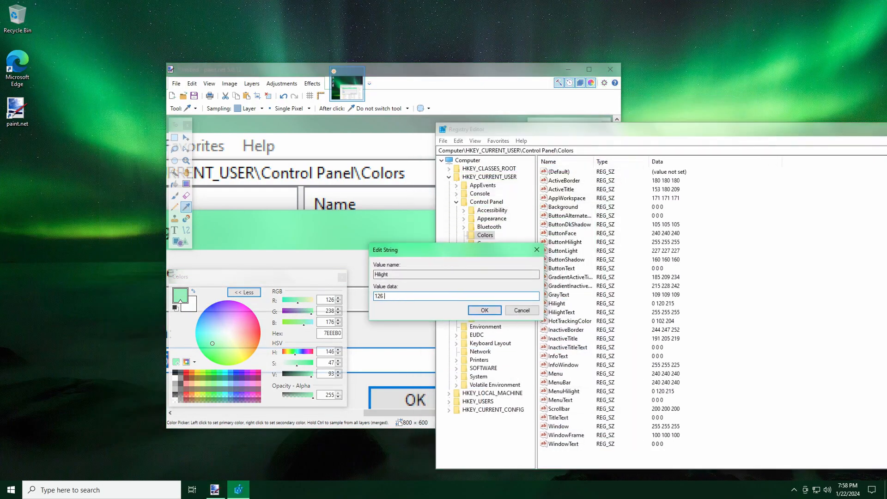
pyautogui.write('238 175')
pyautogui.press('BackSpace')
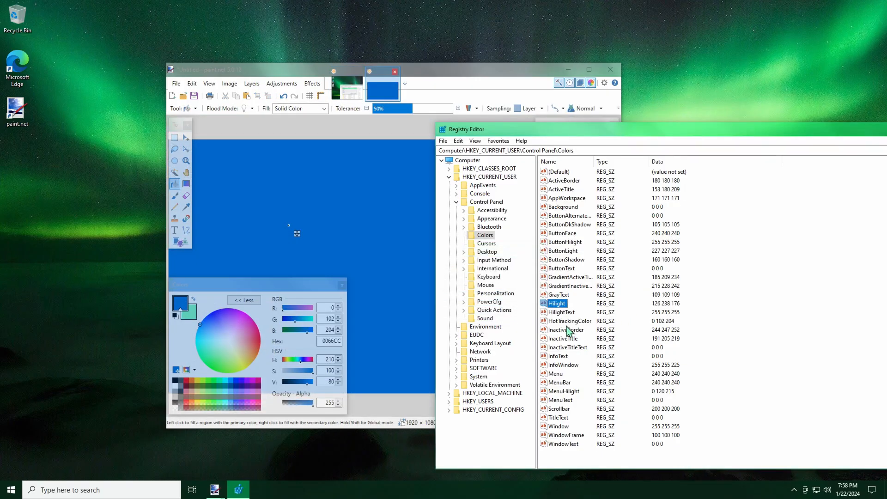
# Step: Change the blue fill in paint.net to the dark green 10, 153, 84 as a replacement for HotTrackingColor, and return to Registry Editor
pyautogui.click(568, 322)
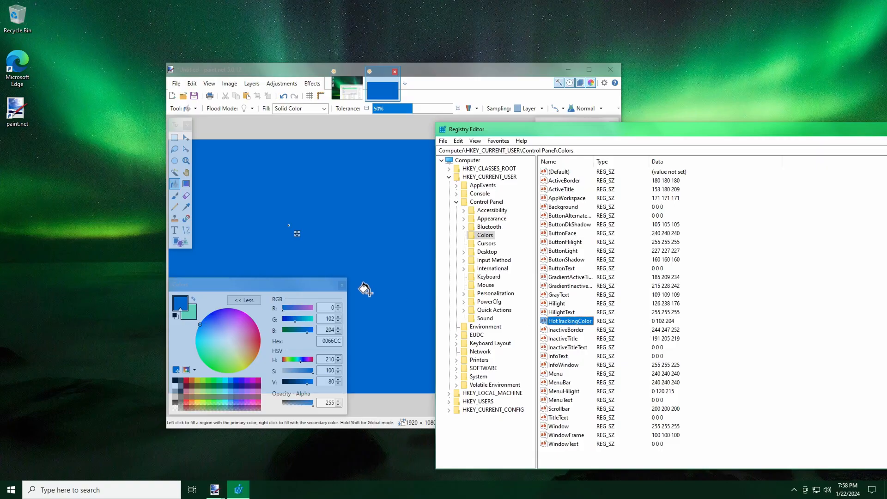
pyautogui.moveTo(206, 330); pyautogui.dragTo(201, 355)
pyautogui.click(301, 384)
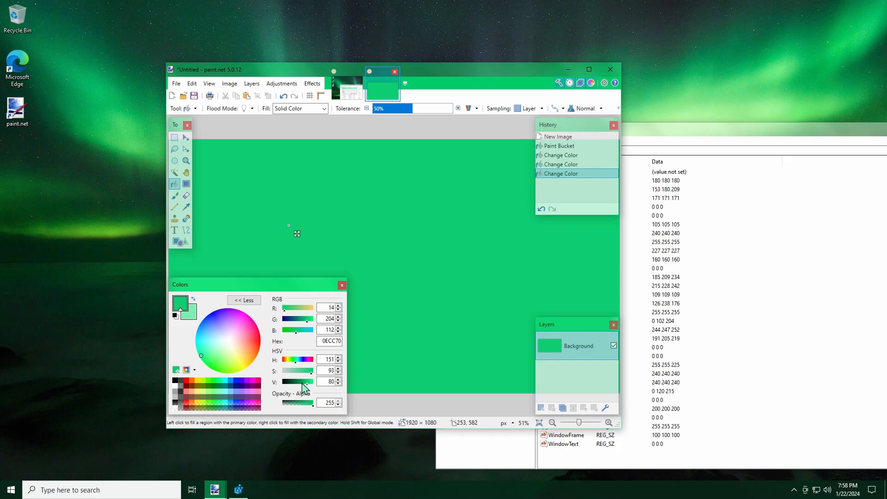
pyautogui.click(760, 283)
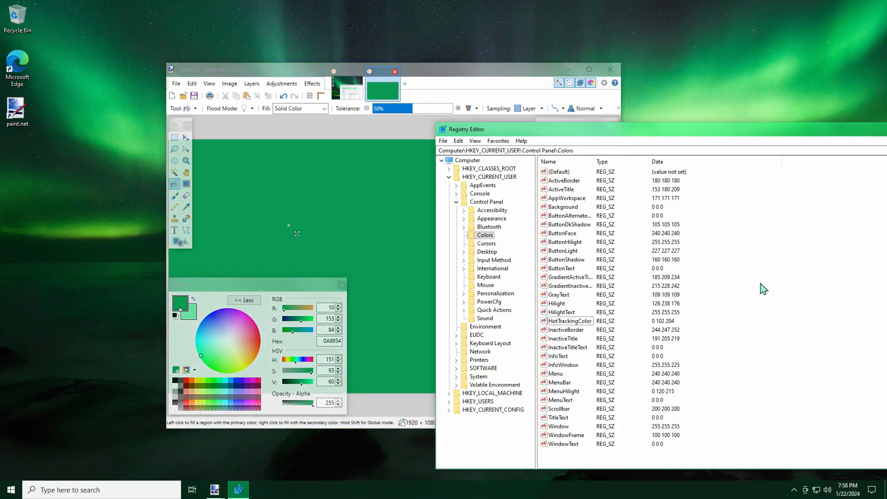
# Step: Set the HotTrackingColor registry value to 10 153 84
pyautogui.doubleClick(570, 323)
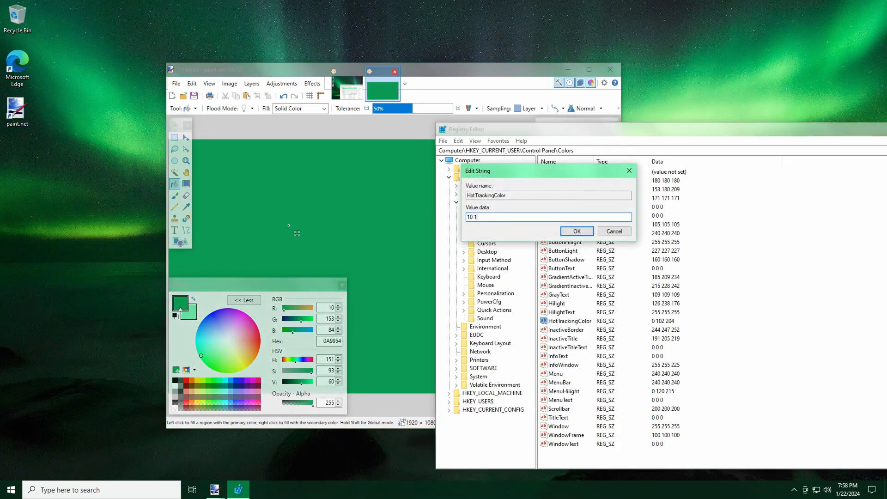
pyautogui.write('10 153 84')
pyautogui.press('Return')
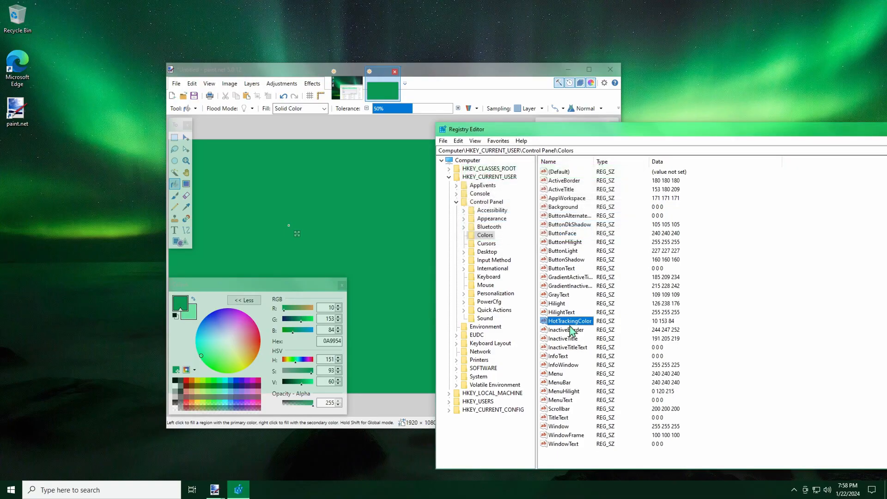
# Step: Restart Windows to apply the new system colors
pyautogui.click(11, 490)
pyautogui.click(11, 470)
pyautogui.click(25, 446)
pyautogui.click(357, 353)
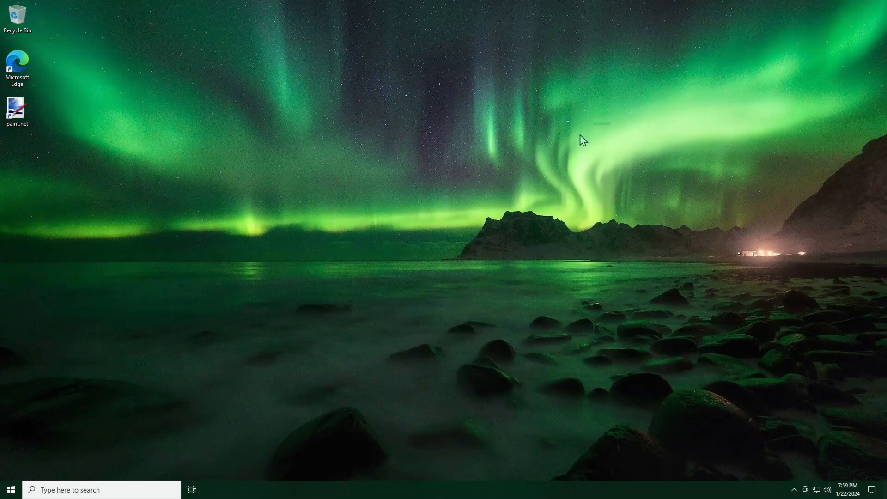
# Step: Draw selection rectangles on the desktop and one about 426 × 327 px in a newly opened paint.net to check the highlight color
pyautogui.moveTo(581, 135); pyautogui.dragTo(296, 287)
pyautogui.moveTo(679, 72); pyautogui.dragTo(277, 166)
pyautogui.doubleClick(24, 116)
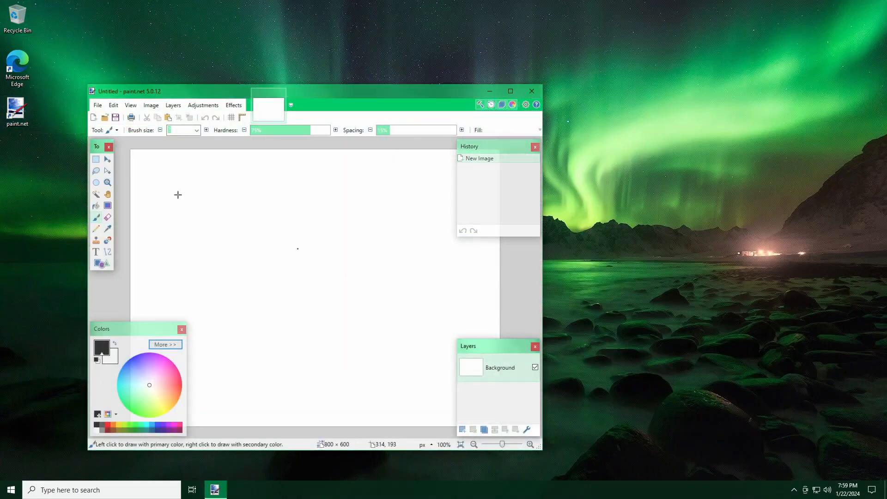
pyautogui.click(96, 159)
pyautogui.moveTo(230, 206); pyautogui.dragTo(426, 356)
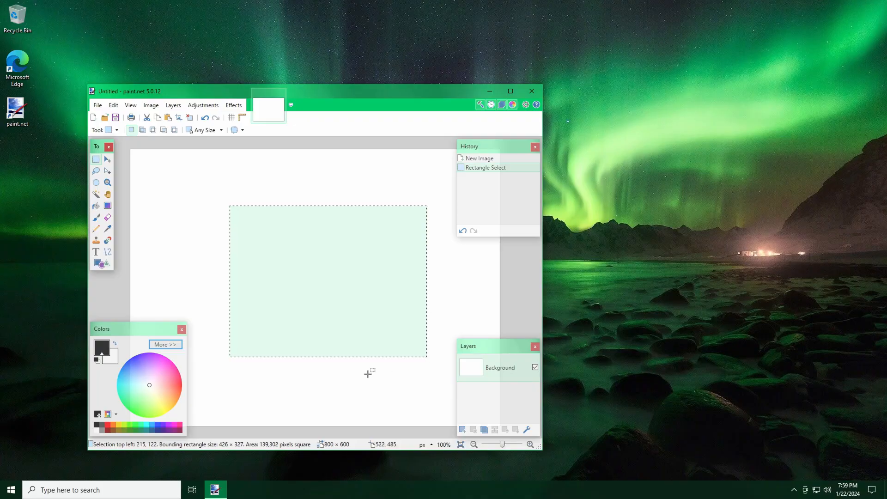
# Step: Launch Notepad and examine the tint and highlighting of its File, Edit and Format menus
pyautogui.click(107, 490)
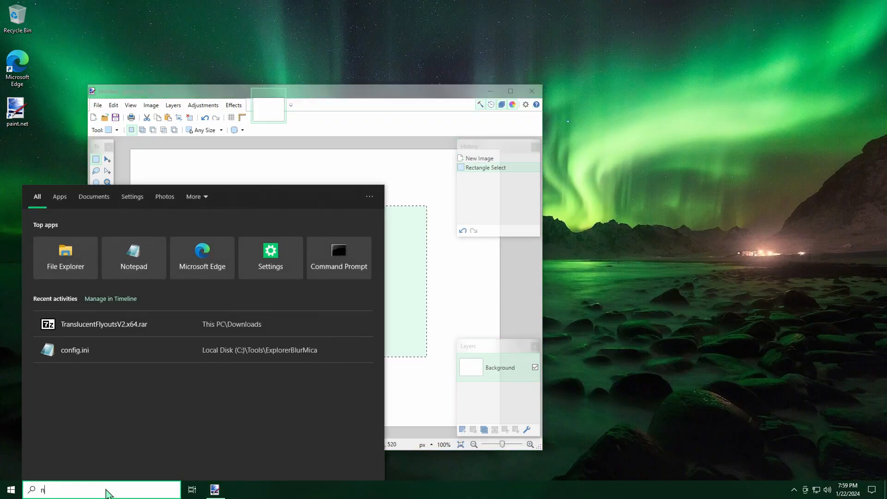
pyautogui.write('notepad')
pyautogui.press('Return')
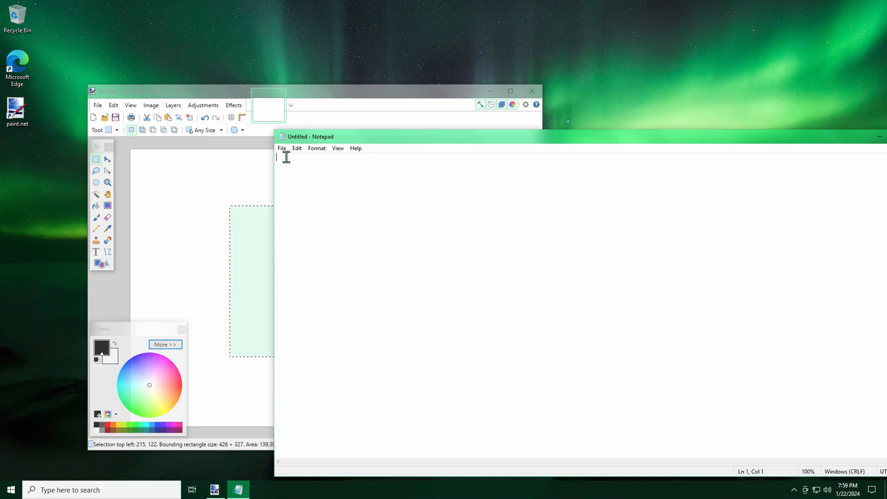
pyautogui.click(283, 149)
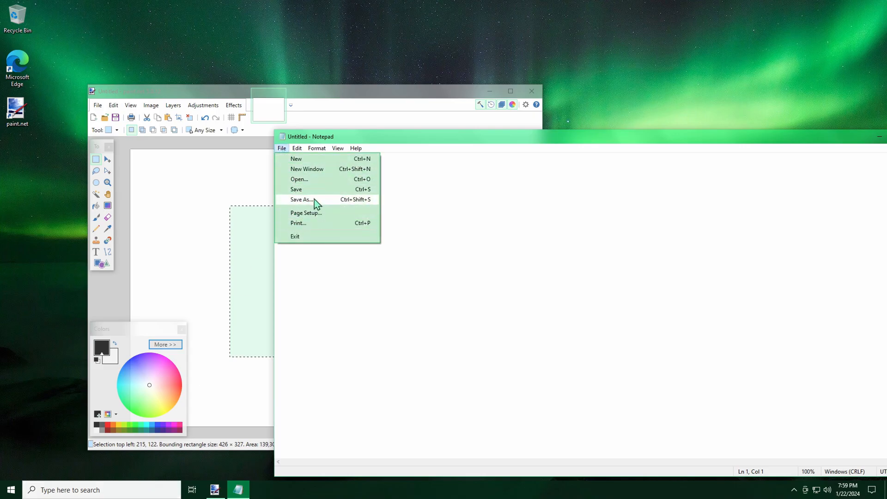
pyautogui.press('Right')
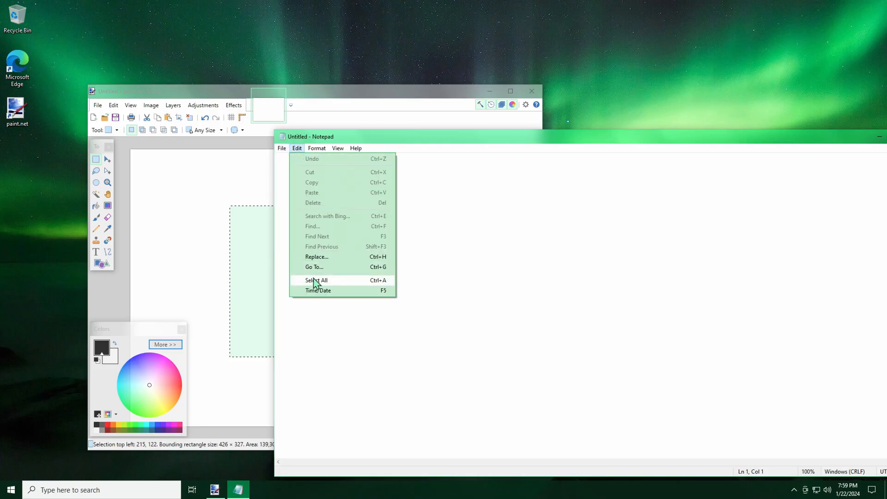
pyautogui.moveTo(323, 147)
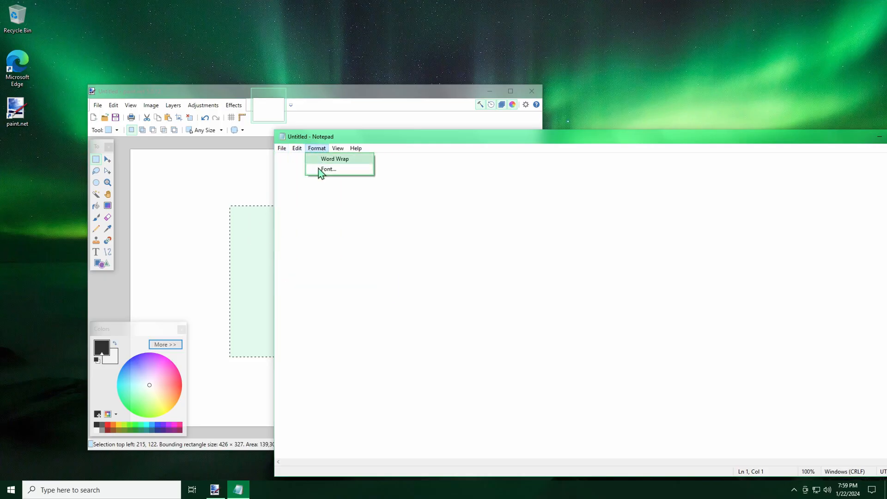
pyautogui.moveTo(353, 162)
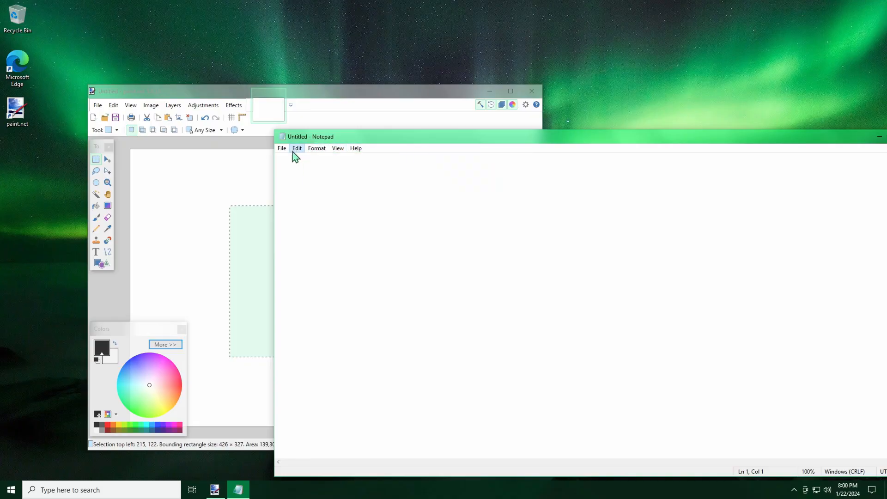
# Step: Exit Notepad and clear the rectangular selection in paint.net
pyautogui.moveTo(281, 148)
pyautogui.click(298, 235)
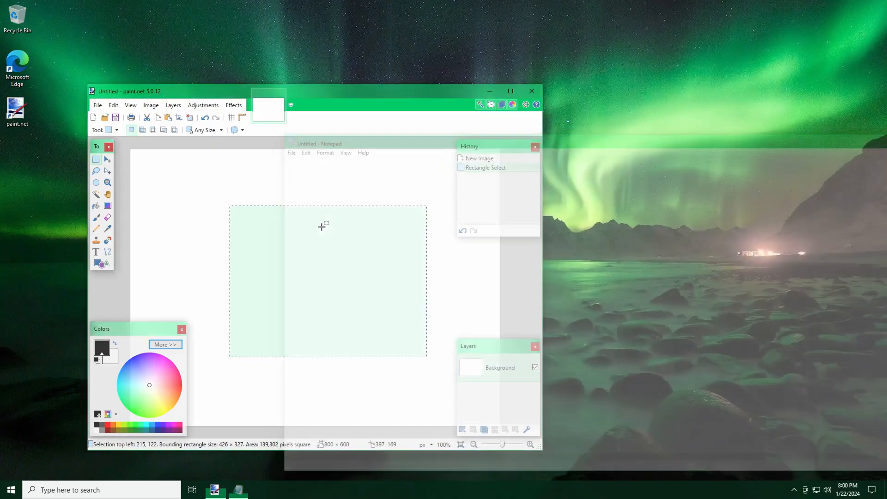
pyautogui.click(344, 222)
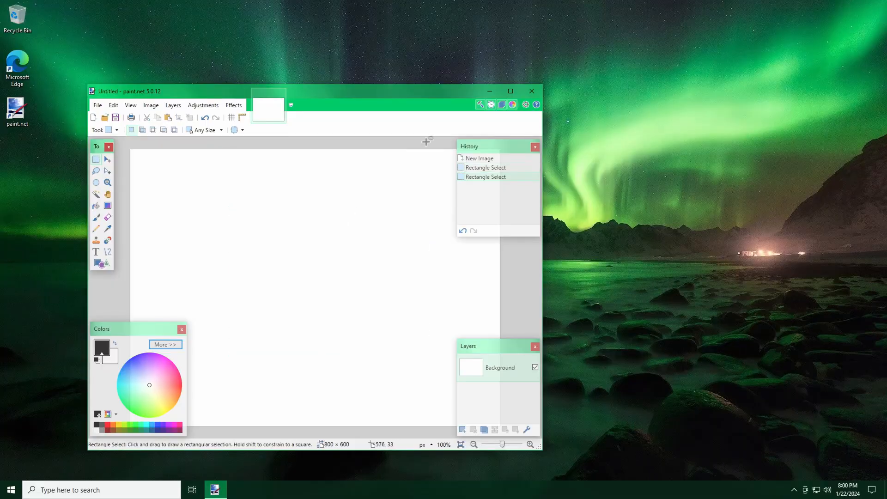
# Step: Exit paint.net and examine the Quick access view in a translucent File Explorer window, checking the legibility of its folder and file details
pyautogui.click(535, 93)
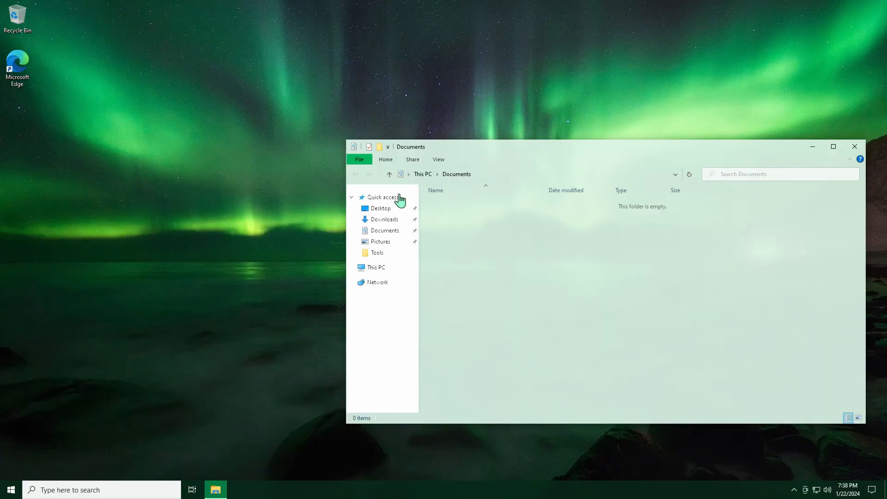
pyautogui.click(389, 206)
pyautogui.click(395, 200)
pyautogui.click(390, 209)
pyautogui.click(391, 198)
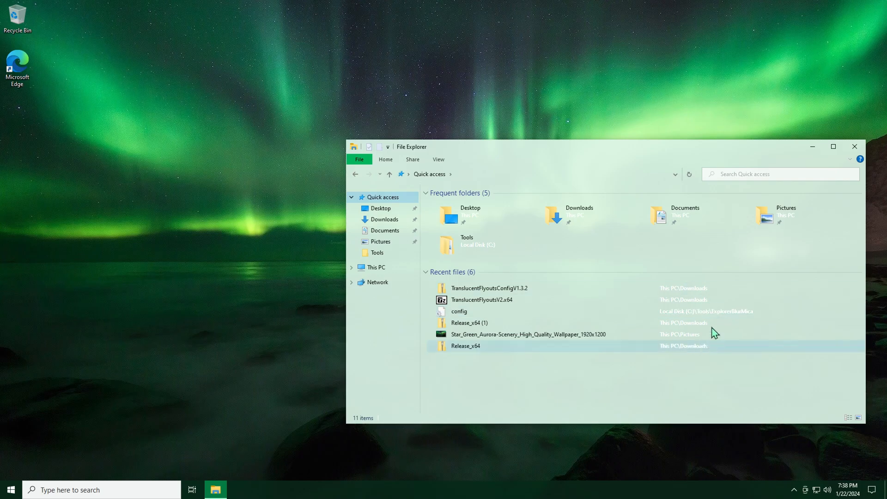
pyautogui.click(854, 147)
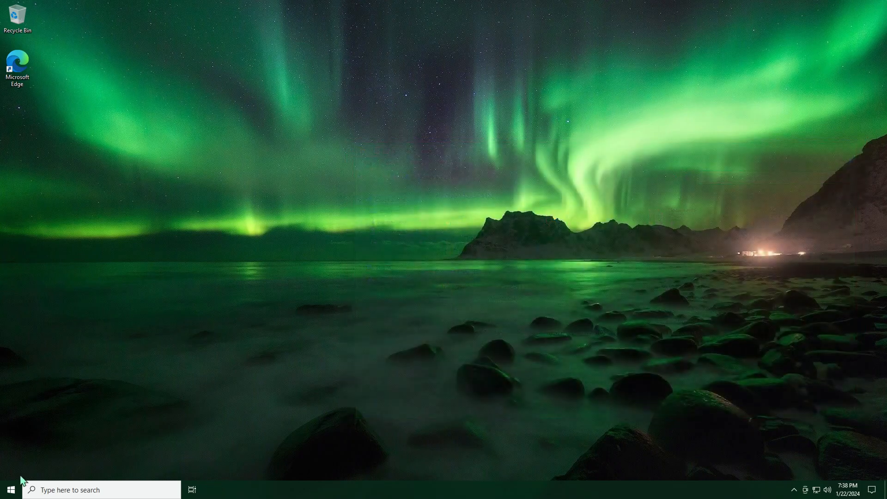
# Step: Open a new Documents window, reposition it nearer the screen's center, and compare its This PC and Quick access views
pyautogui.click(14, 490)
pyautogui.click(13, 406)
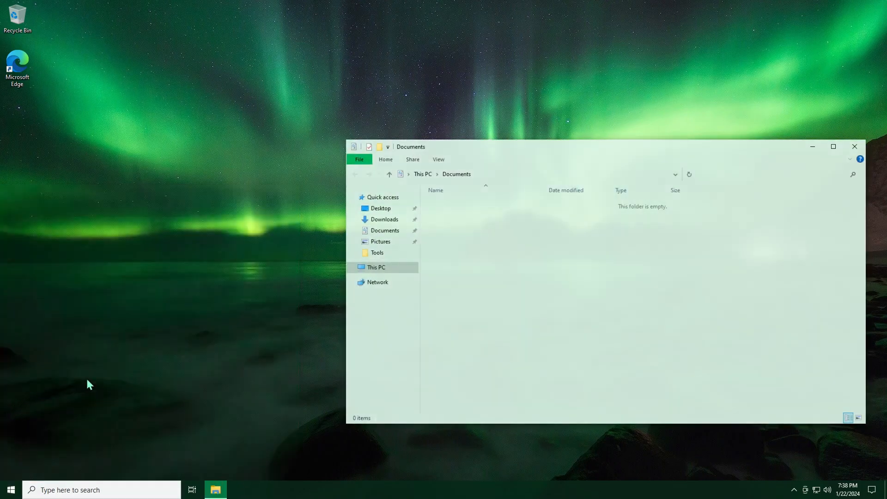
pyautogui.click(386, 270)
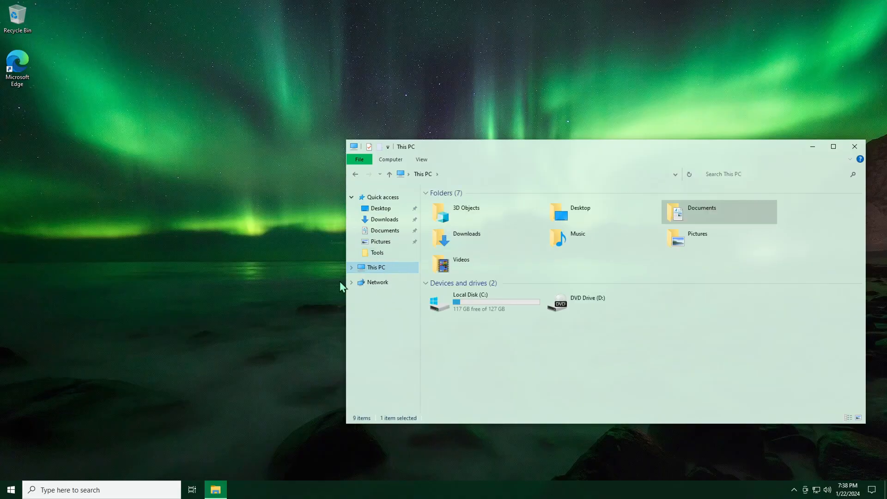
pyautogui.moveTo(440, 148); pyautogui.dragTo(317, 141)
pyautogui.click(249, 187)
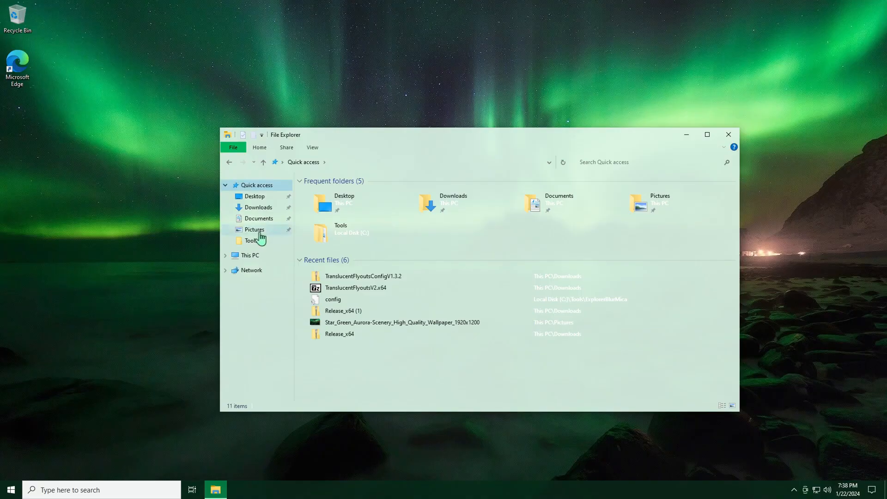
pyautogui.click(264, 257)
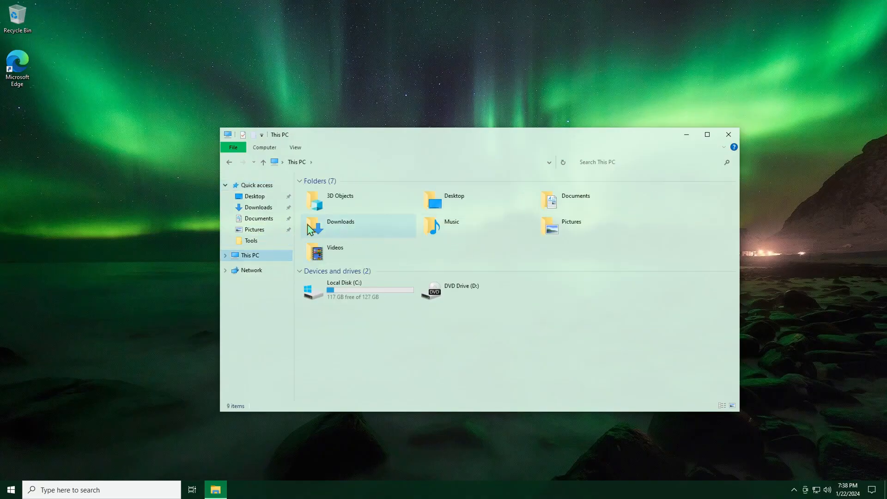
# Step: Run DWMBlurGlass from its folder in Tools, review its General settings, and exit it
pyautogui.click(256, 242)
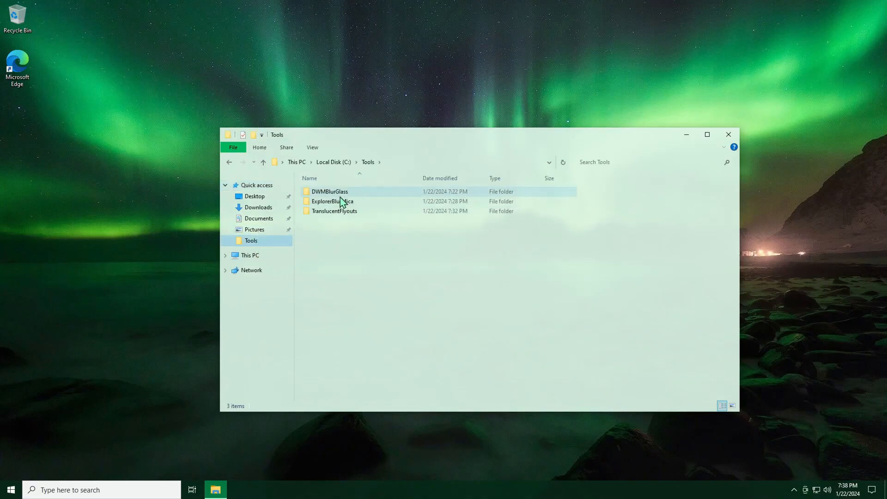
pyautogui.doubleClick(340, 196)
pyautogui.doubleClick(332, 212)
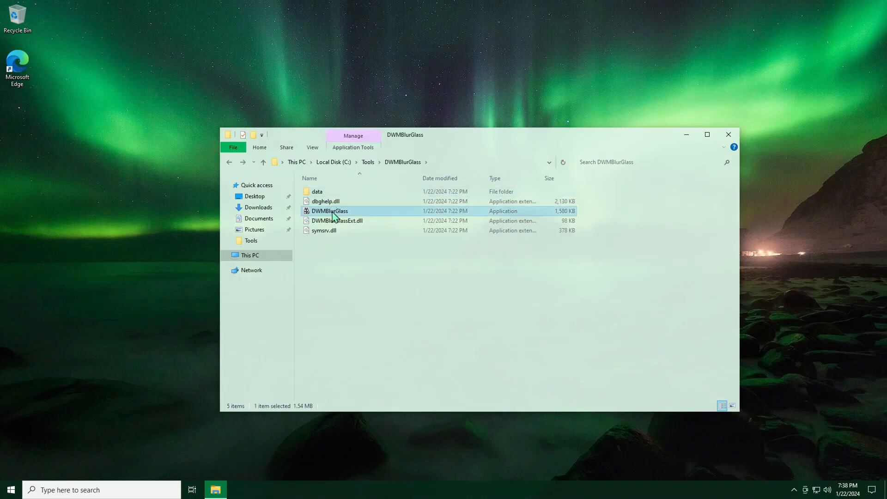
pyautogui.click(390, 316)
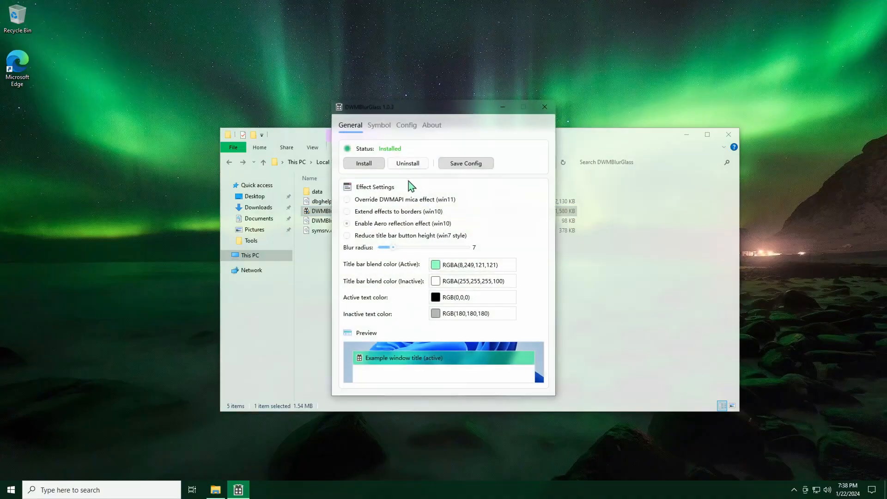
pyautogui.click(545, 107)
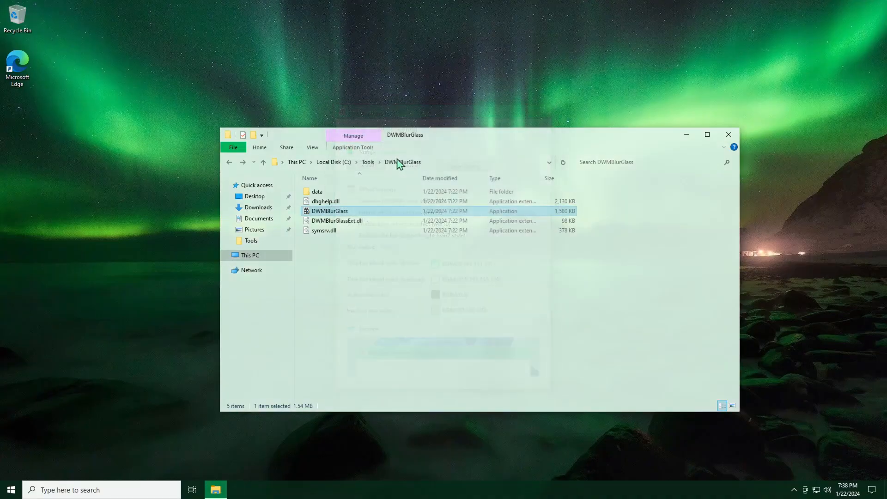
# Step: Review the contents of the ExplorerBlurMica and TranslucentFlyouts folders in Tools, including their uninstall scripts, and close File Explorer
pyautogui.click(368, 161)
pyautogui.doubleClick(348, 204)
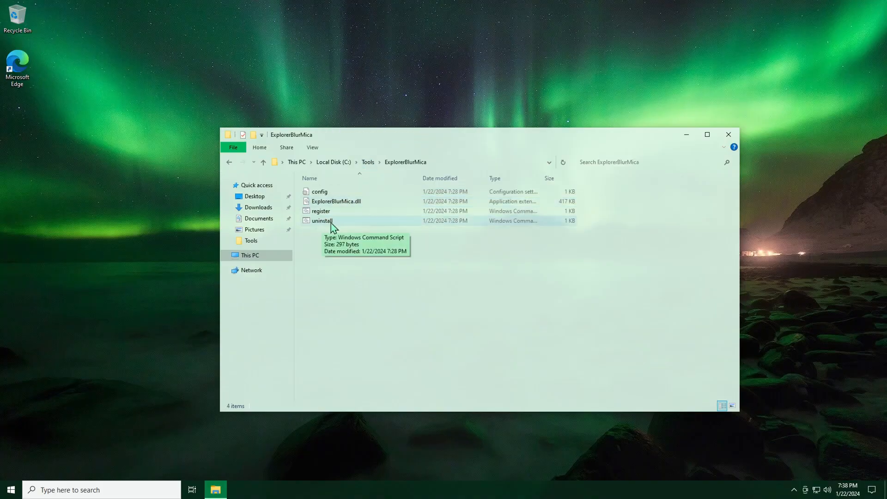
pyautogui.click(366, 164)
pyautogui.doubleClick(334, 211)
pyautogui.moveTo(353, 136); pyautogui.dragTo(288, 124)
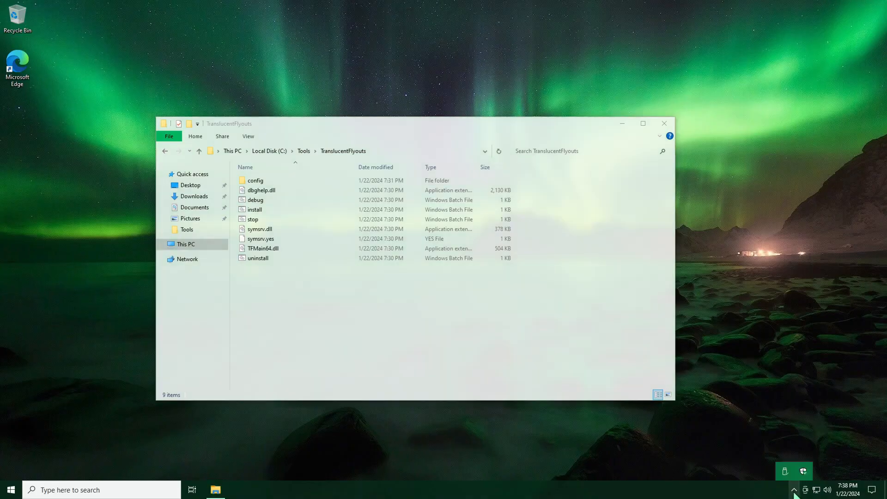
pyautogui.click(662, 124)
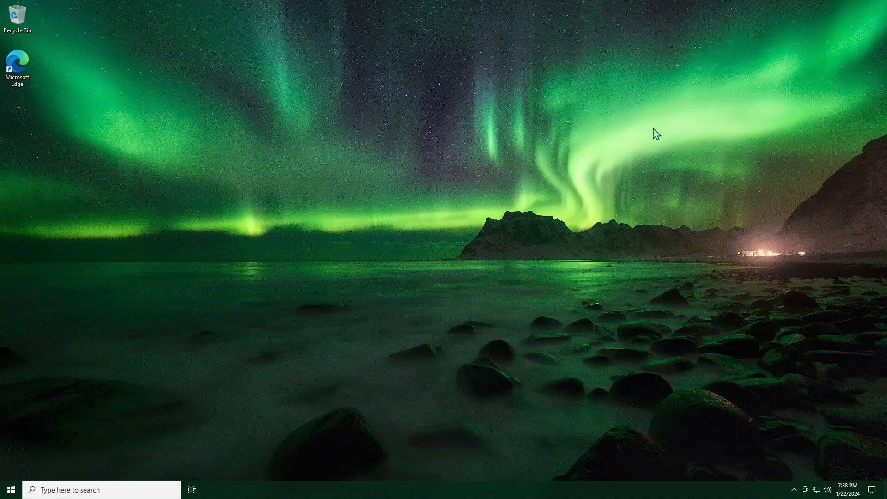
# Step: Reopen the Tools folder in File Explorer, look over the three translucency tool folders, and close the window
pyautogui.press('super+e')
pyautogui.click(215, 229)
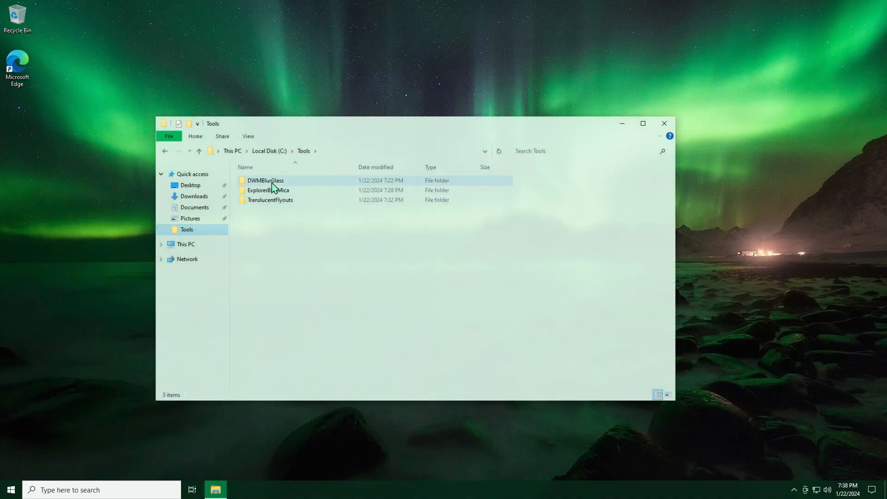
pyautogui.moveTo(264, 183)
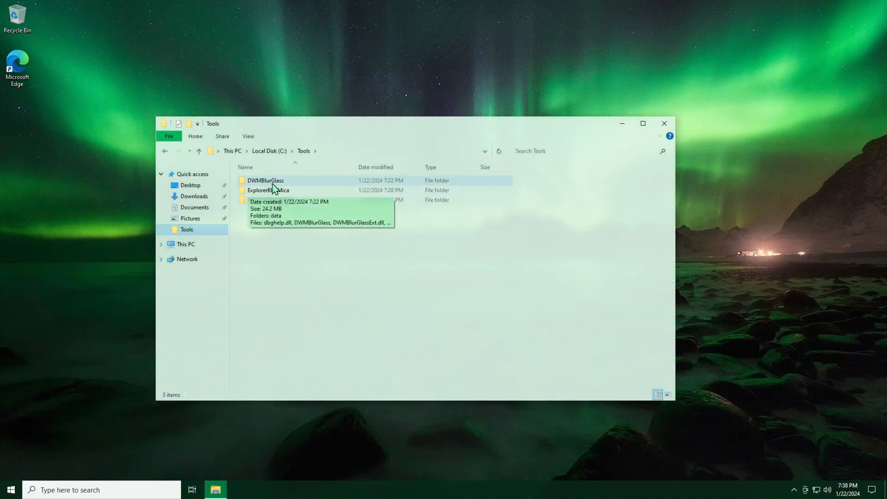
pyautogui.click(268, 200)
pyautogui.click(366, 260)
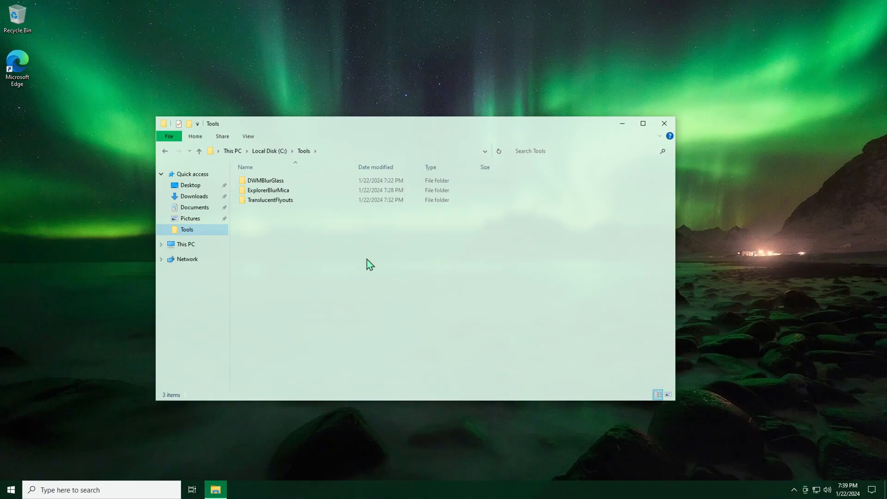
pyautogui.click(664, 123)
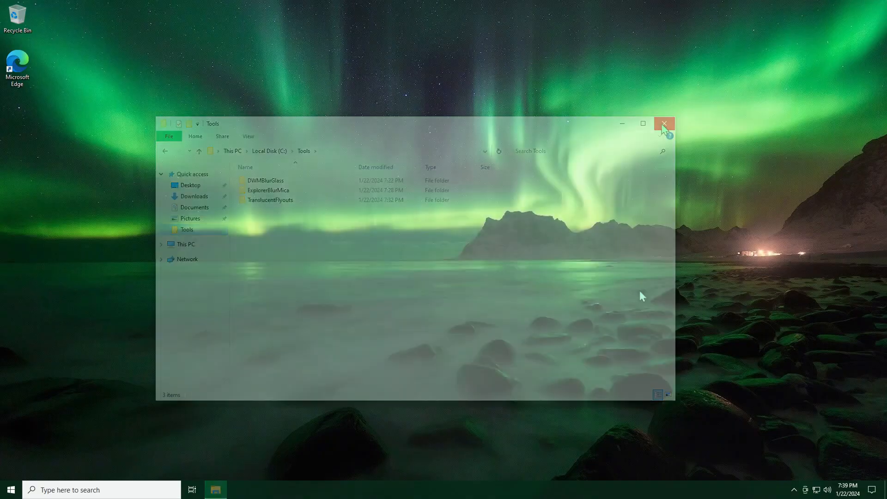